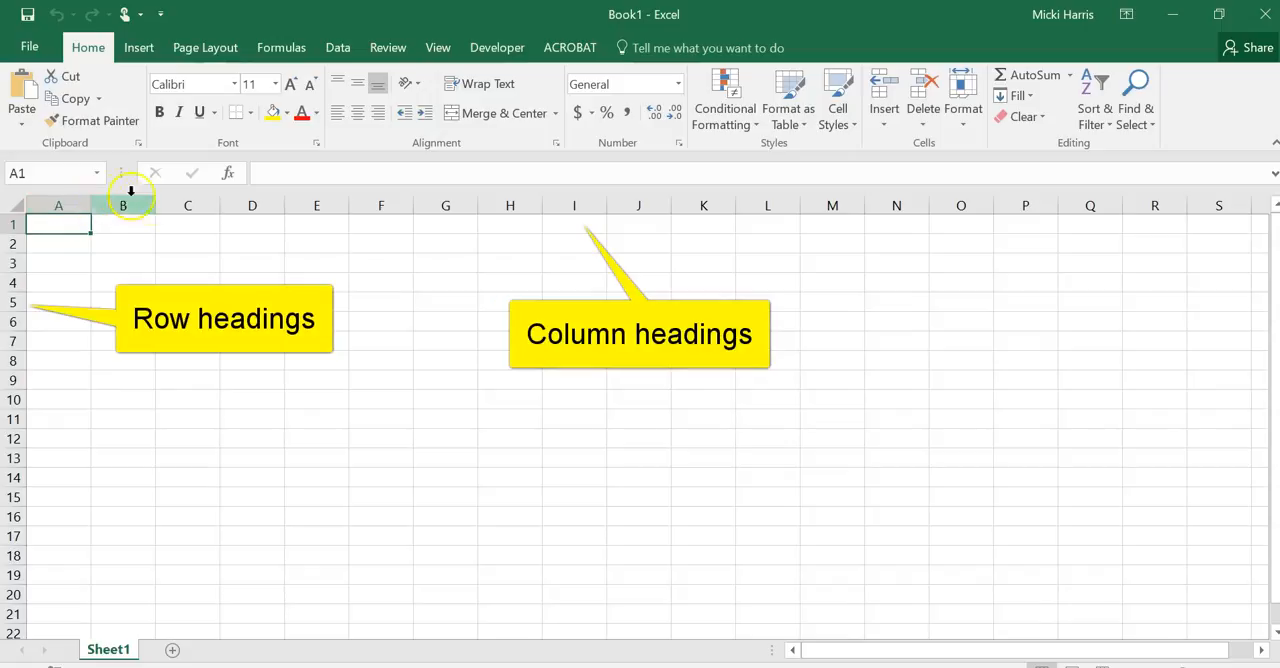
{"action": "left_click", "coordinate": [495, 288]}
{"action": "left_click", "coordinate": [518, 318]}
{"action": "left_click", "coordinate": [534, 360]}
{"action": "left_click", "coordinate": [651, 379]}
{"action": "left_click", "coordinate": [668, 457]}
{"action": "left_click", "coordinate": [592, 479]}
{"action": "left_click", "coordinate": [528, 359]}
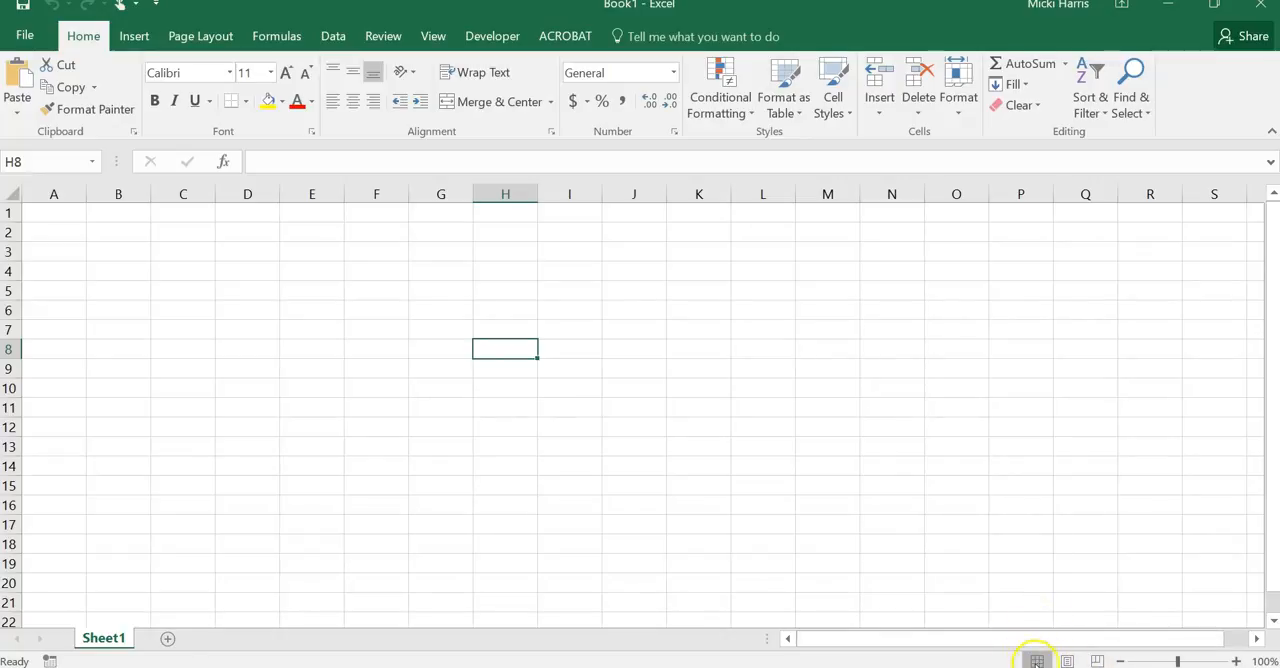
{"action": "left_click", "coordinate": [432, 38]}
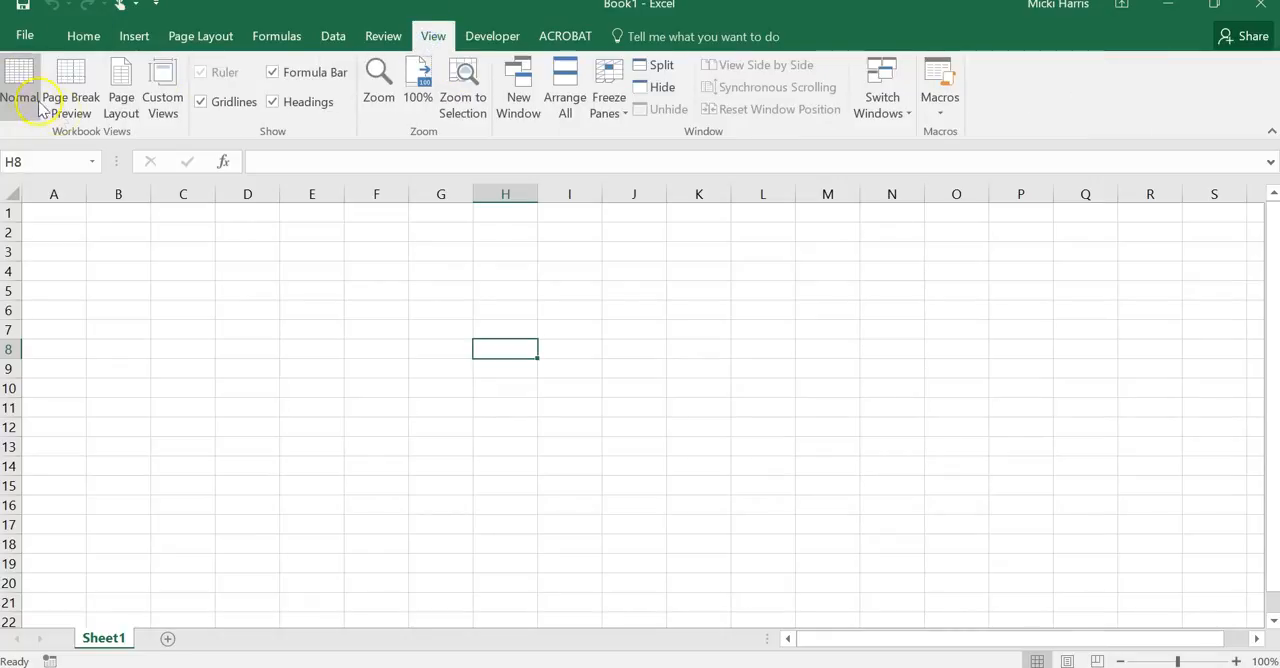
{"action": "left_click", "coordinate": [84, 38]}
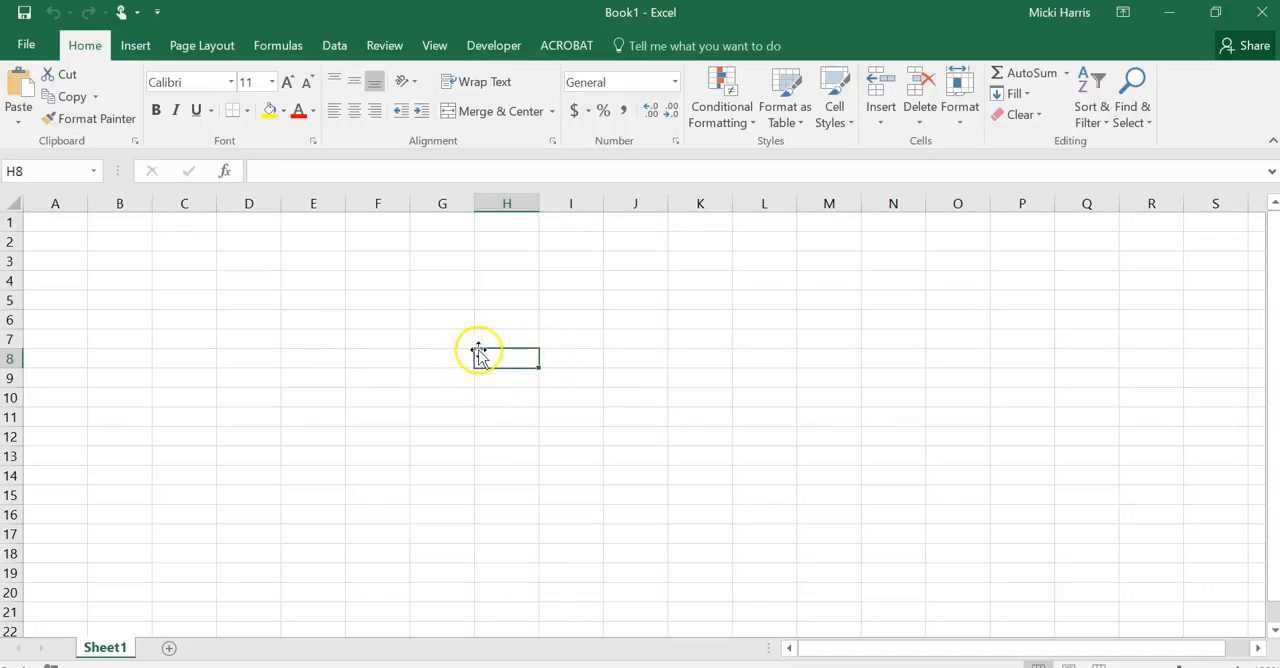
{"action": "left_click", "coordinate": [517, 284]}
{"action": "left_click", "coordinate": [722, 320]}
{"action": "left_click", "coordinate": [574, 376]}
{"action": "left_click", "coordinate": [449, 393]}
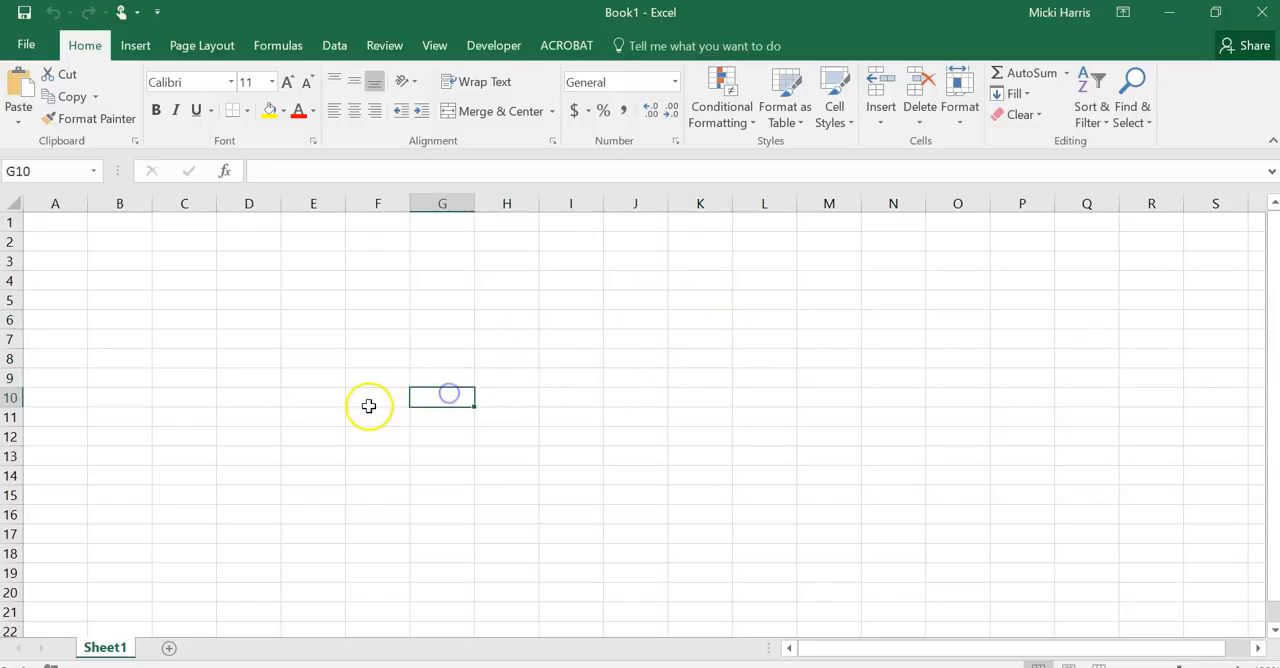
{"action": "left_click", "coordinate": [348, 379]}
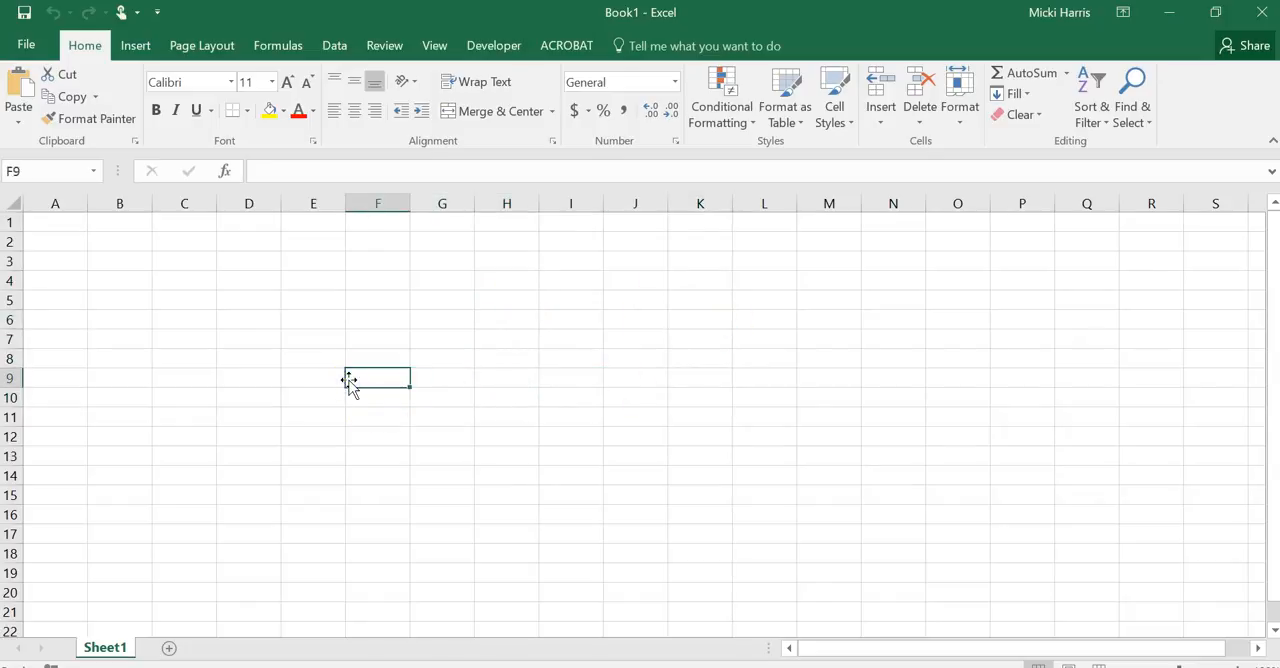
{"action": "left_click", "coordinate": [132, 222]}
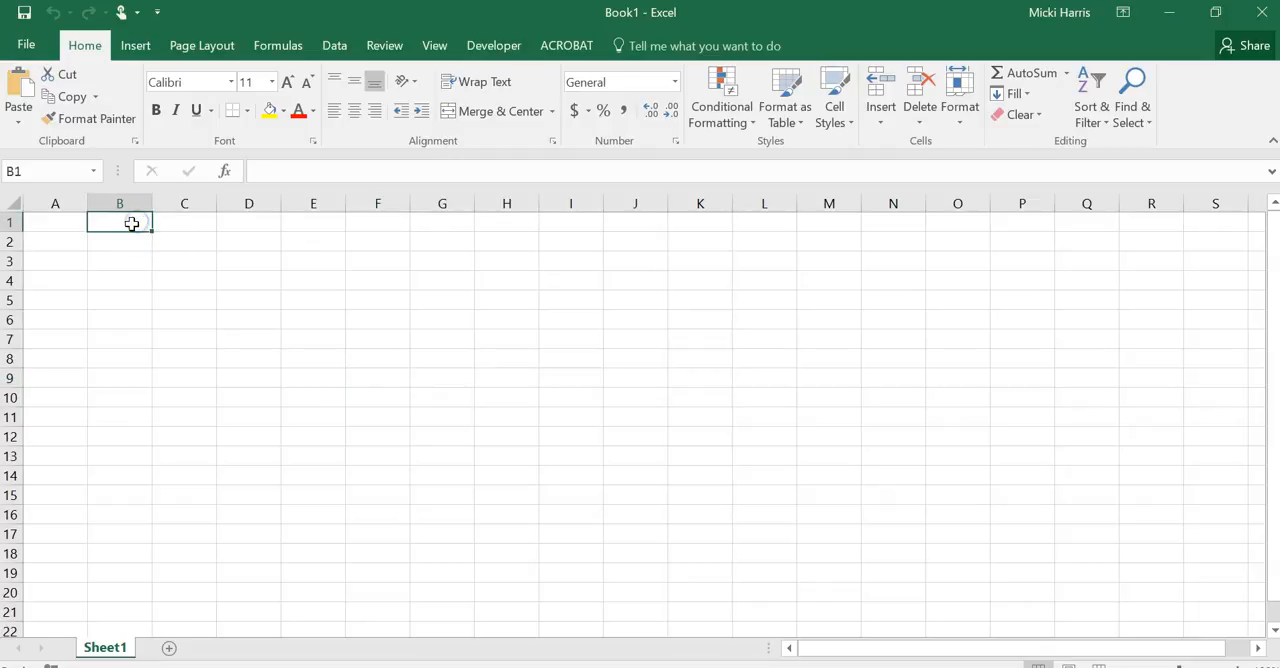
{"action": "key", "text": "Down"}
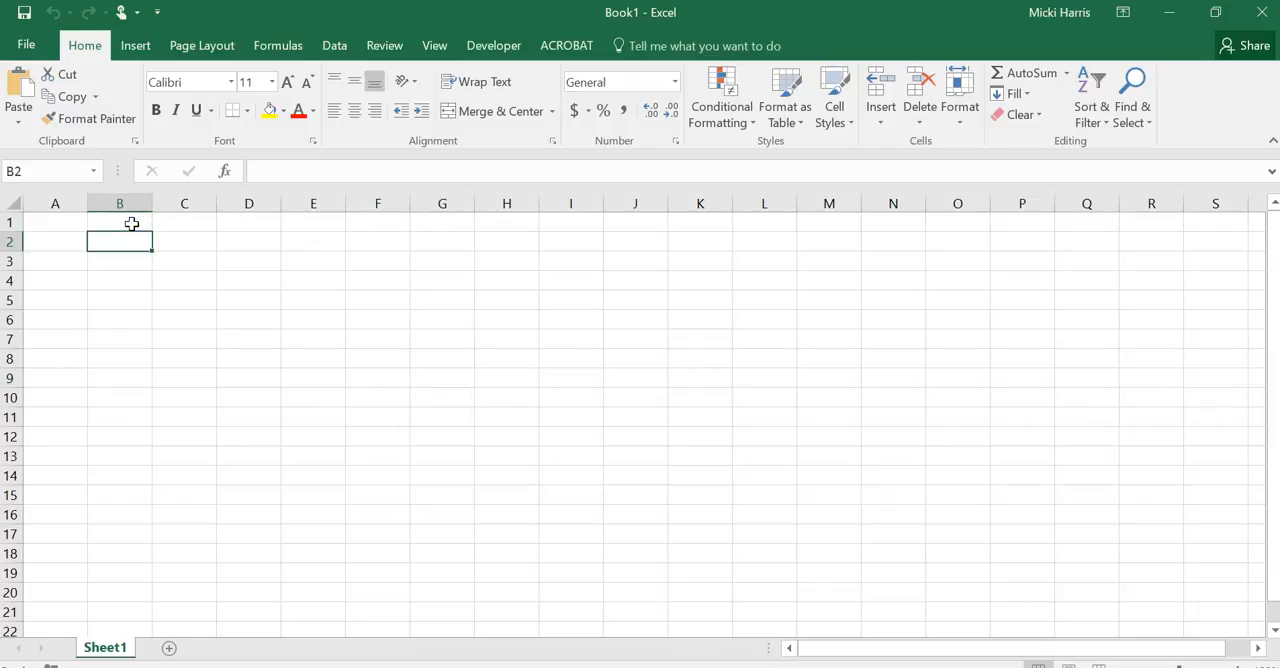
{"action": "key", "text": "Right"}
{"action": "key", "text": "Right"}
{"action": "key", "text": "Right"}
{"action": "key", "text": "Right"}
{"action": "key", "text": "Right"}
{"action": "key", "text": "Right"}
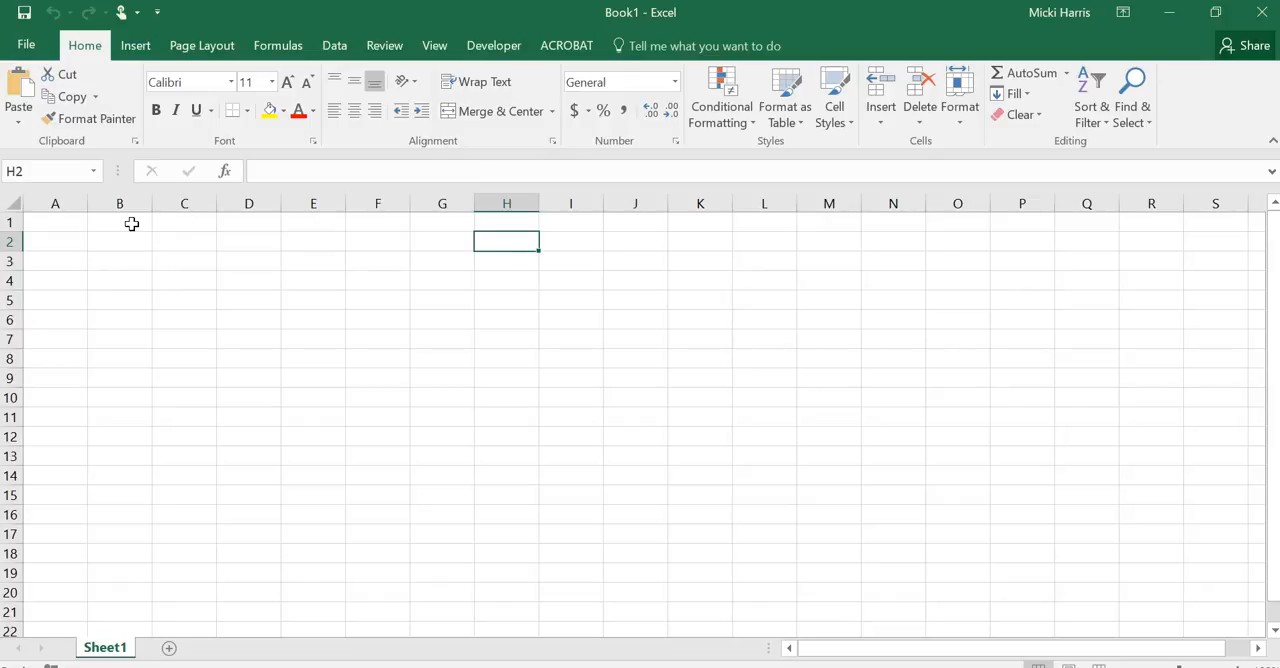
Enter the title "Pradise Lakes Resort" in cell A1
{"action": "left_click", "coordinate": [53, 222]}
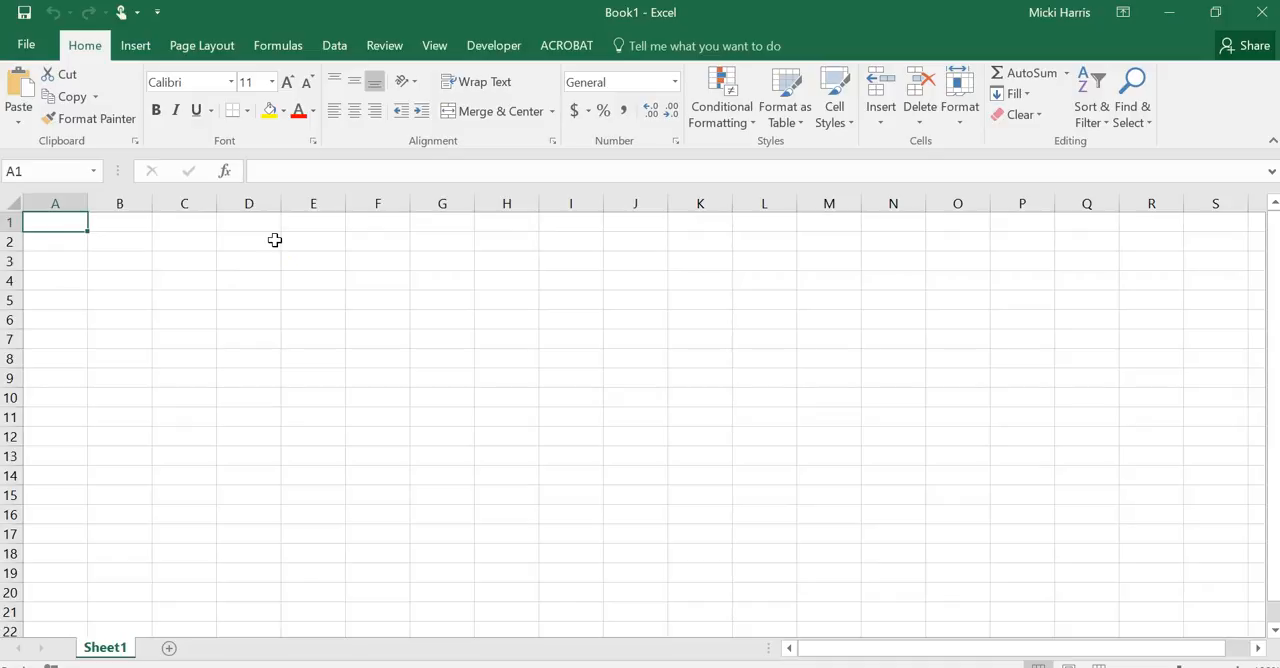
{"action": "type", "text": "Pa"}
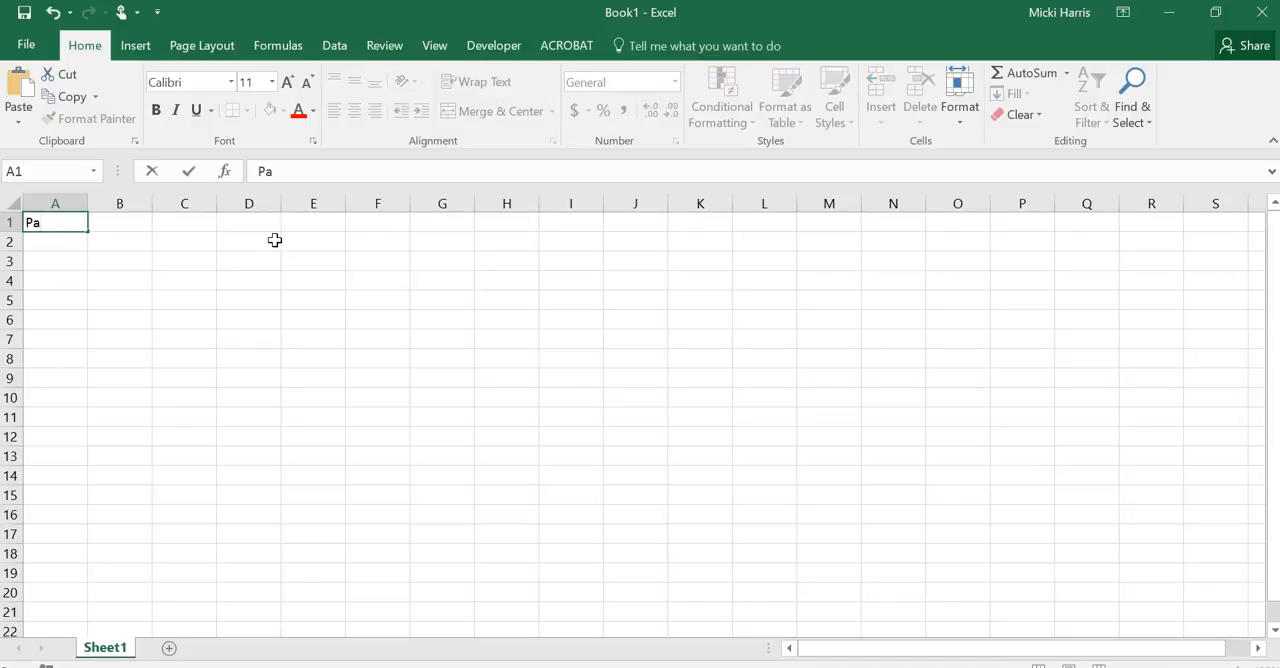
{"action": "type", "text": "rrad"}
{"action": "key", "text": "BackSpace"}
{"action": "left_click", "coordinate": [298, 235]}
{"action": "type", "text": "akes Resort"}
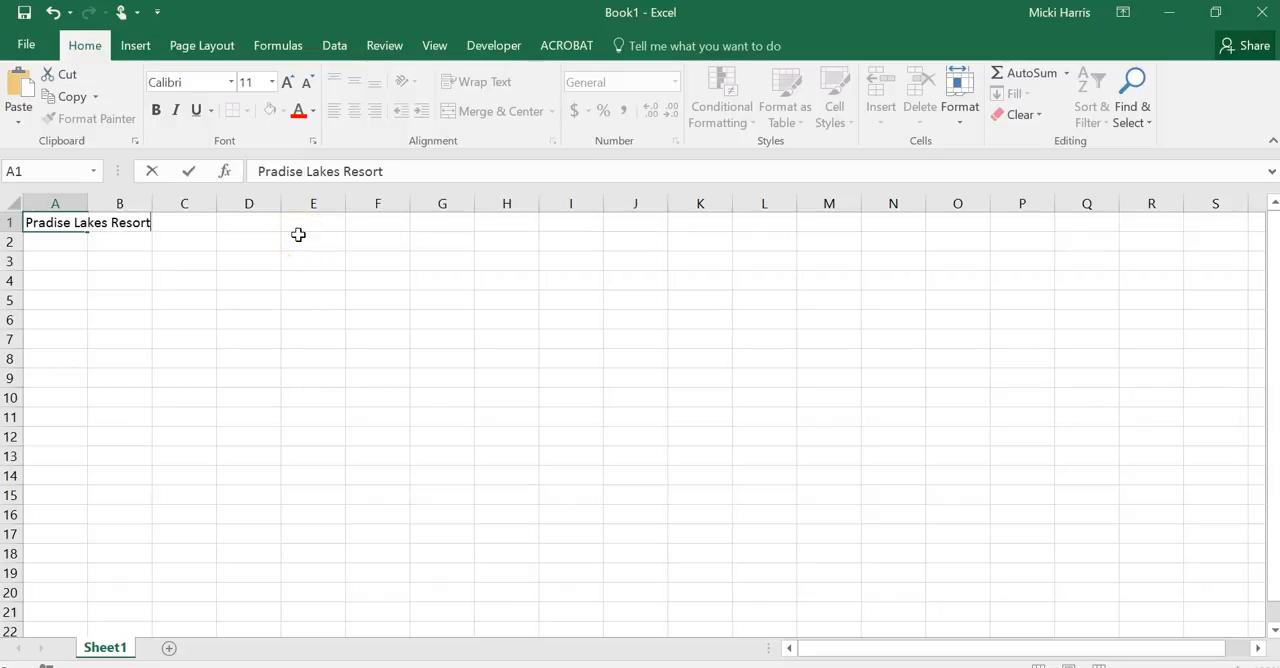
{"action": "left_click", "coordinate": [298, 235]}
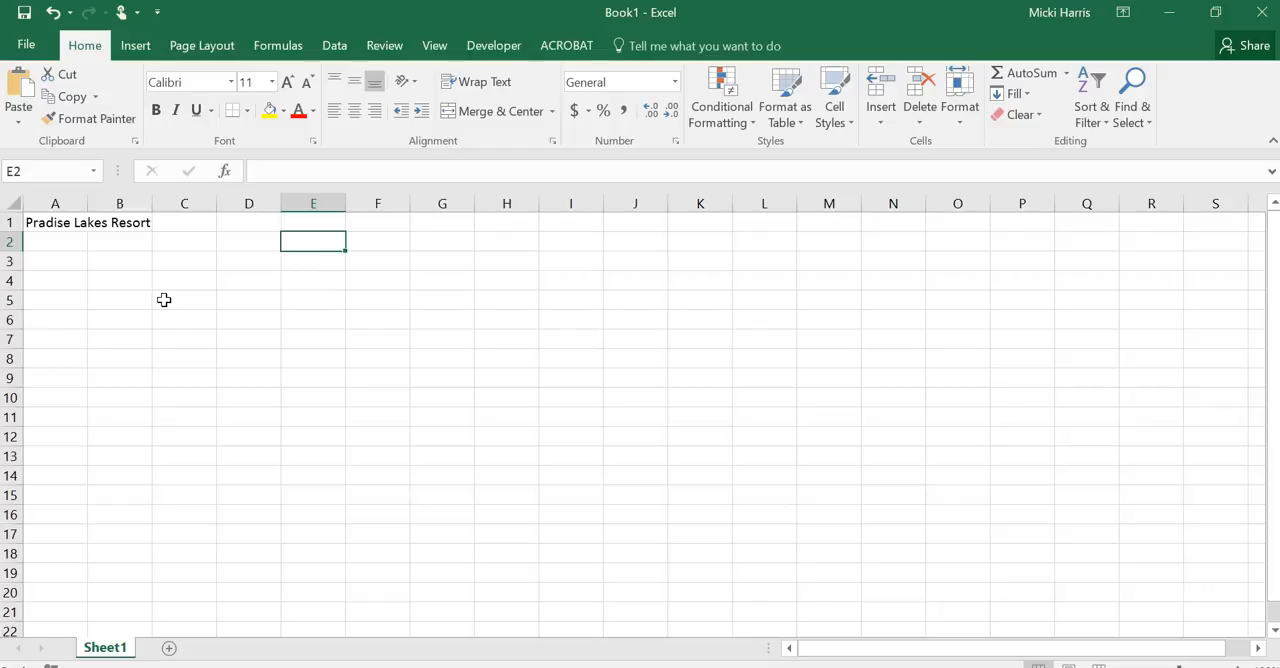
Check cells A1, A5 and B1 to see which one actually holds the overflowing title text
{"action": "left_click", "coordinate": [52, 222]}
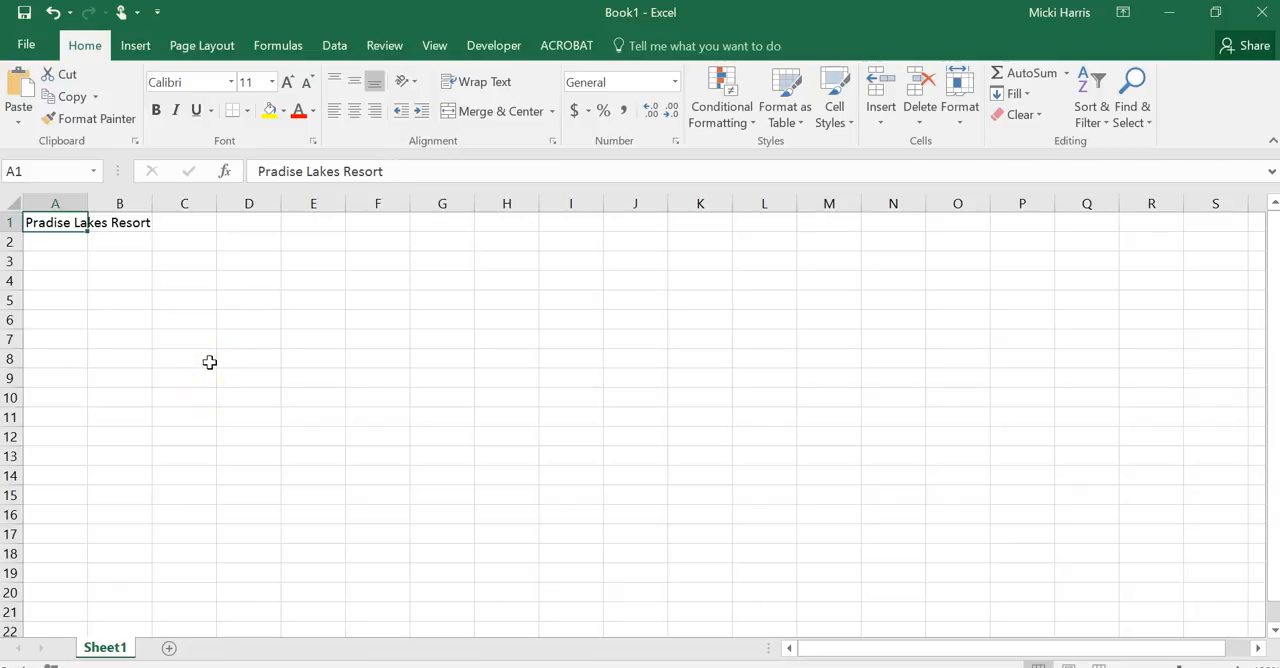
{"action": "left_click", "coordinate": [80, 304]}
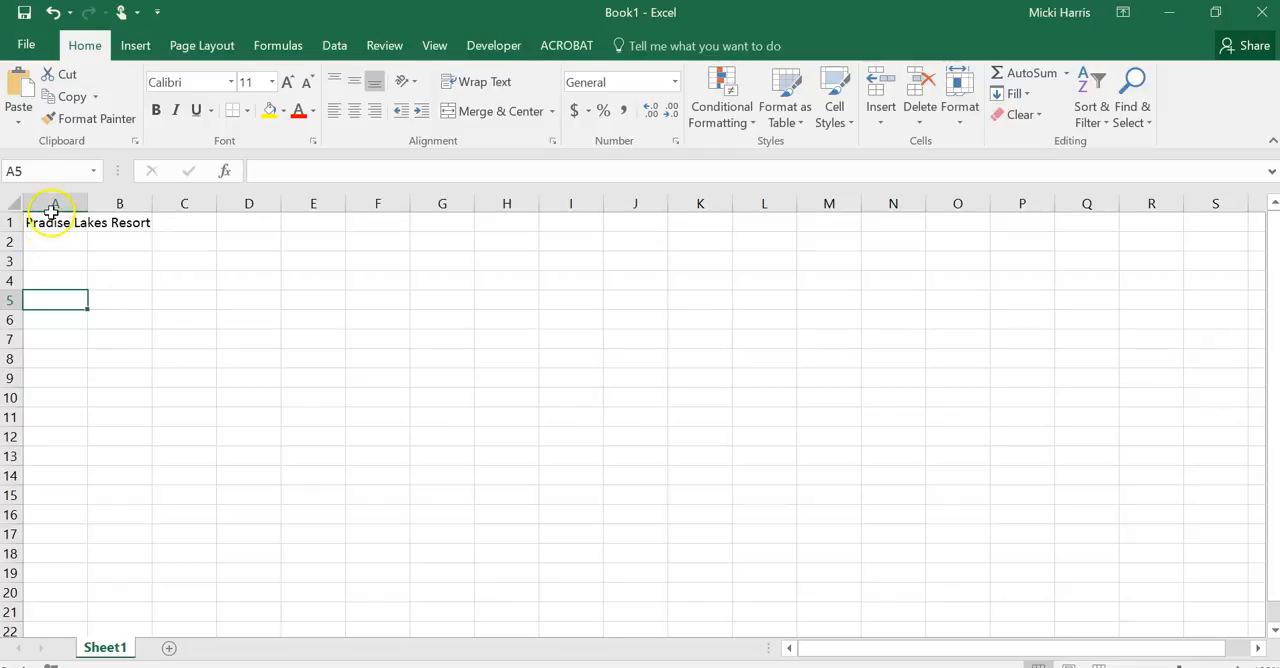
{"action": "left_click", "coordinate": [114, 222]}
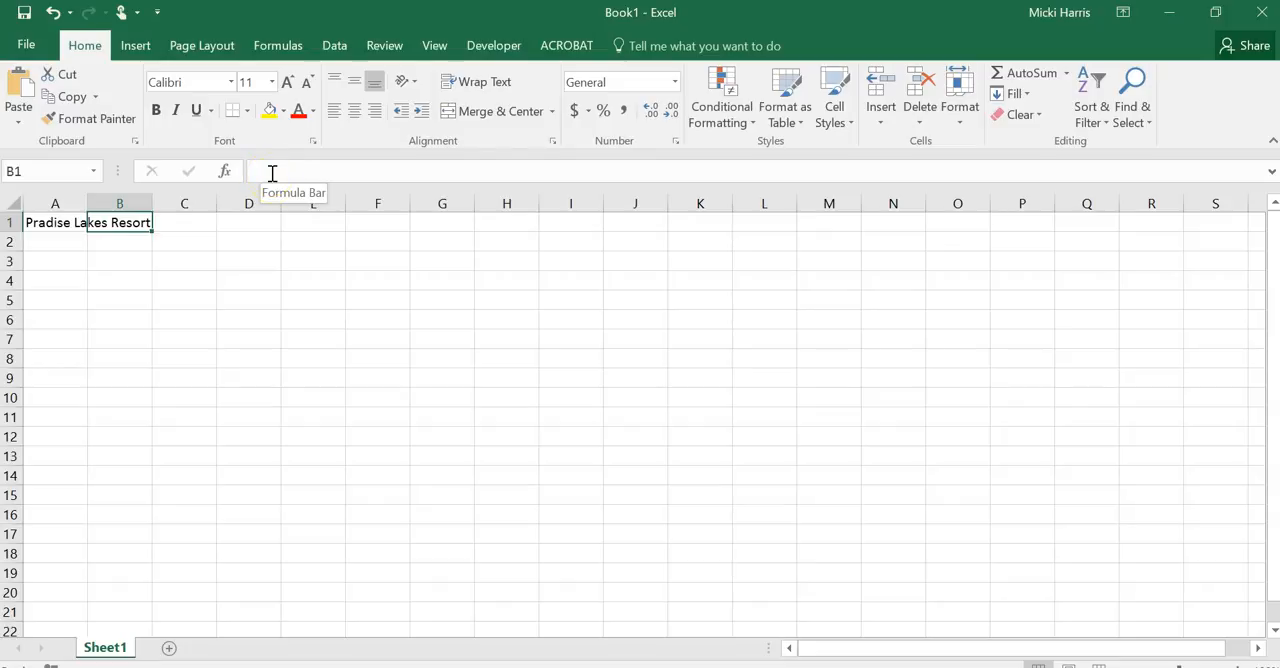
{"action": "left_click", "coordinate": [52, 222]}
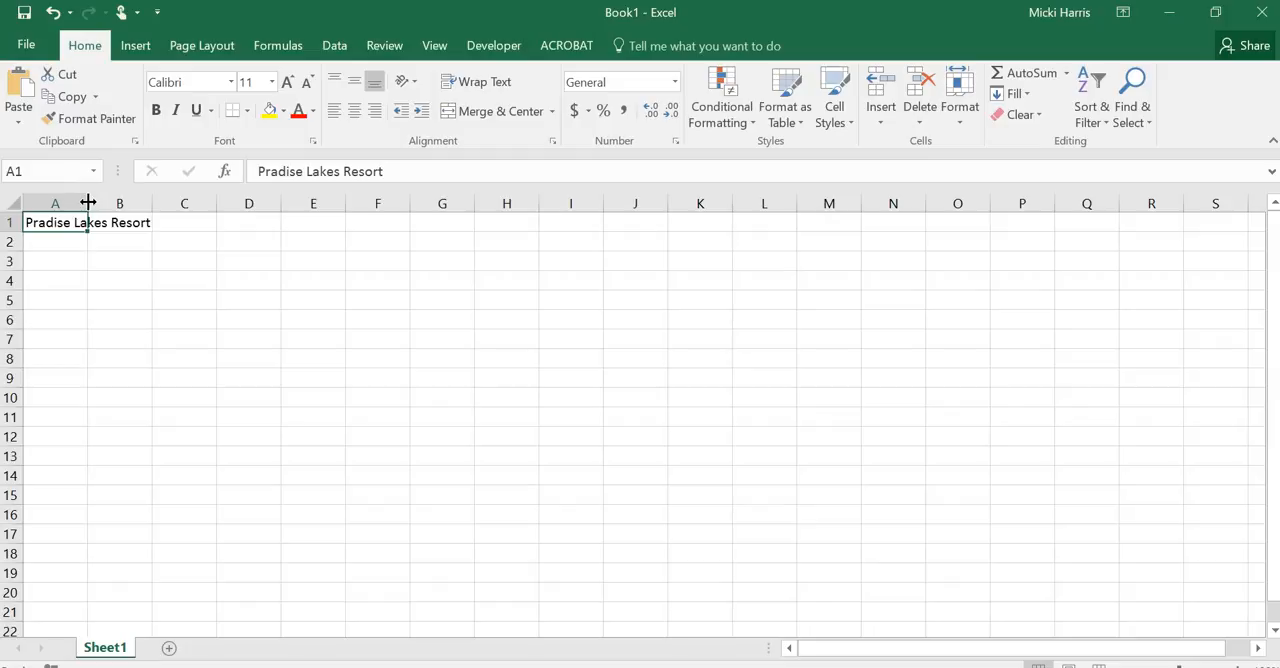
Resize column A by hand and AutoFit its width to the title in A1
{"action": "left_click_drag", "start_coordinate": [88, 203], "coordinate": [166, 207]}
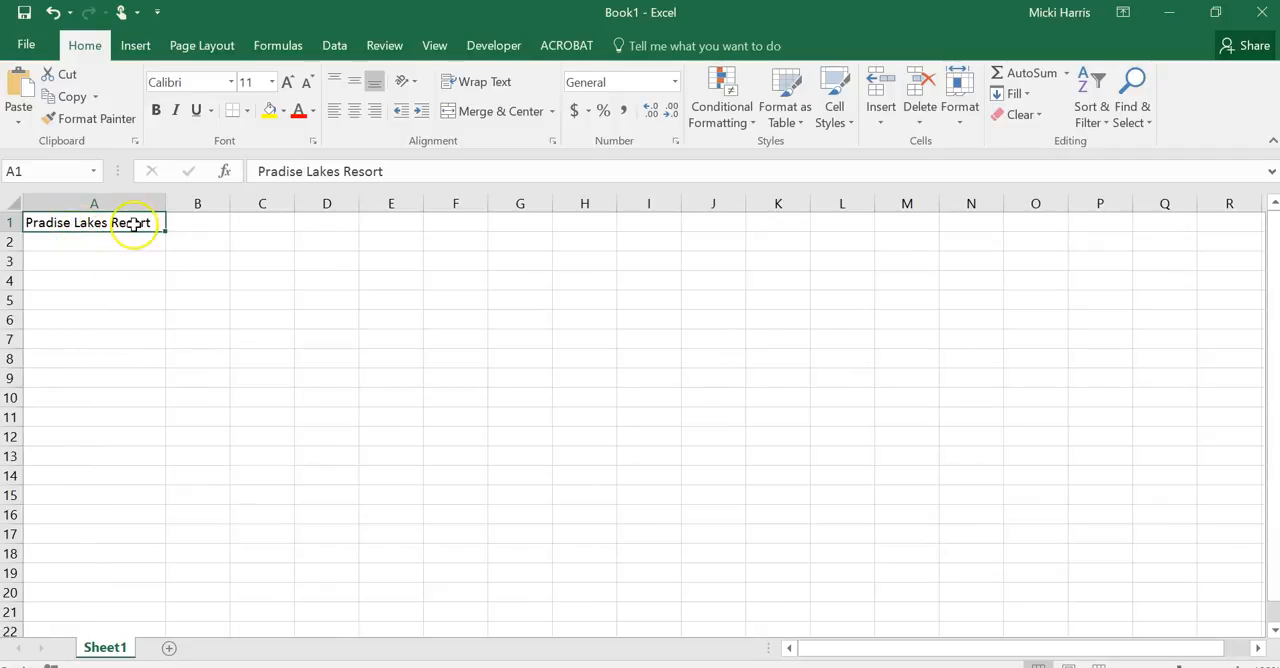
{"action": "left_click_drag", "start_coordinate": [164, 199], "coordinate": [101, 200]}
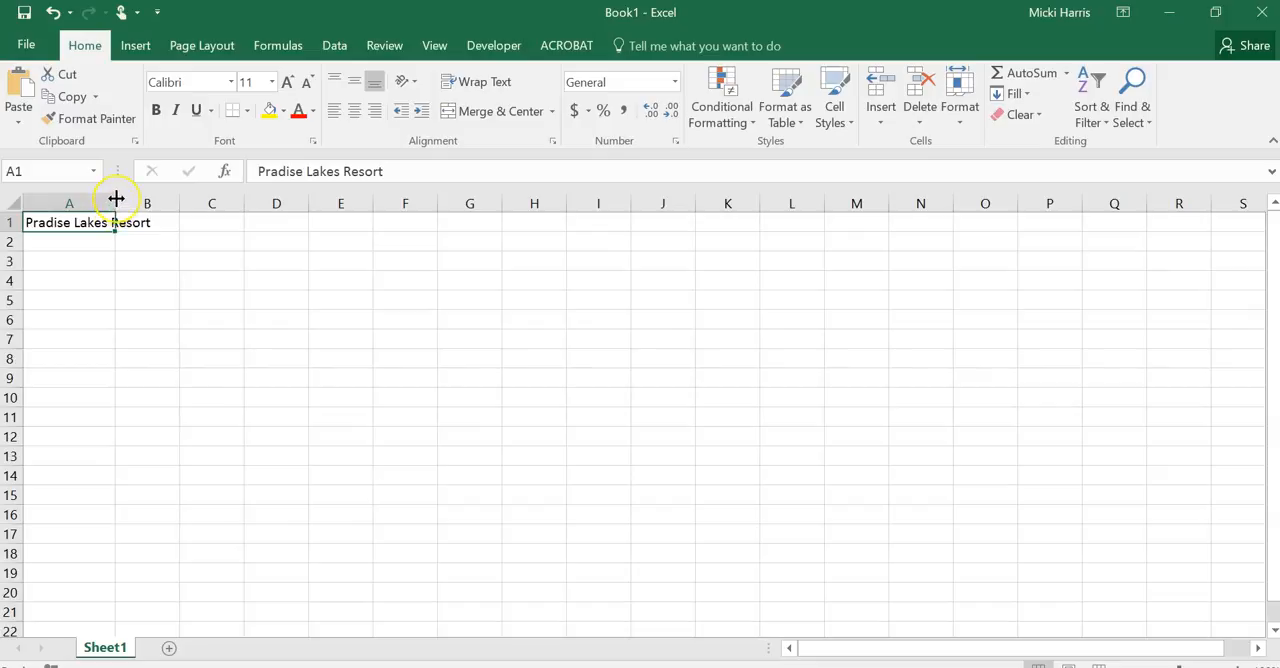
{"action": "double_click", "coordinate": [116, 198]}
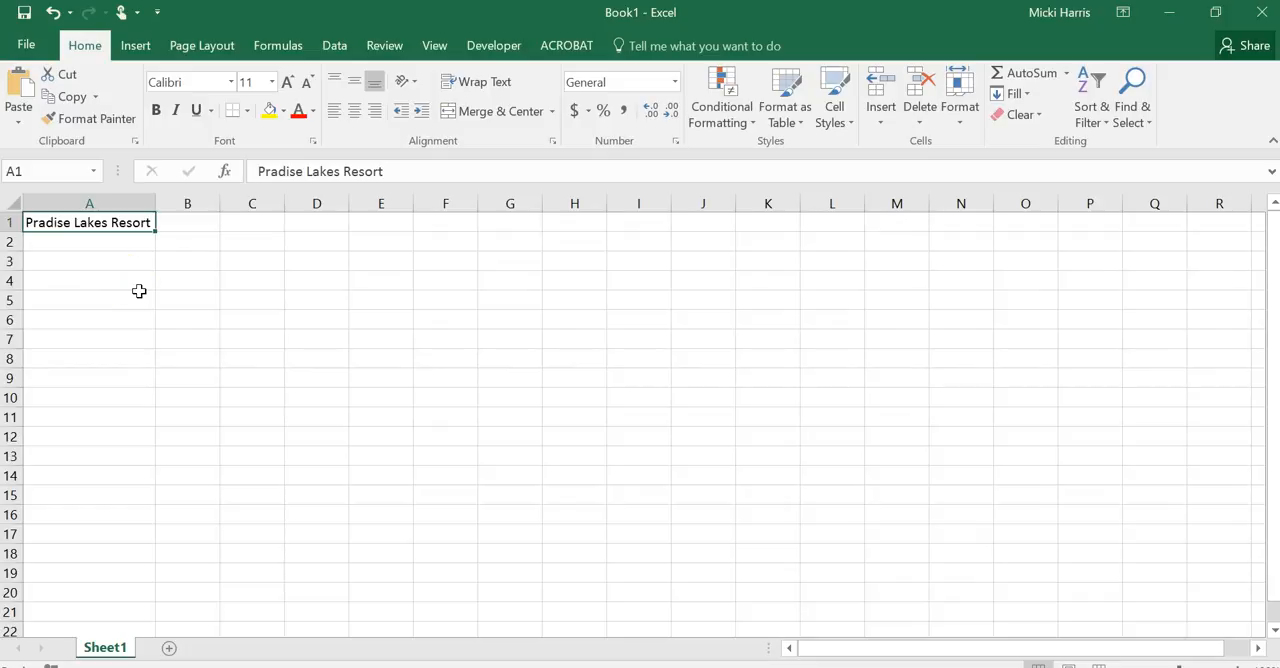
Overwrite the whole title in cell A1 with "Lakes Resort" and undo the replacement
{"action": "left_click", "coordinate": [100, 248]}
{"action": "left_click", "coordinate": [105, 221]}
{"action": "type", "text": "Laek"}
{"action": "key", "text": "BackSpace"}
{"action": "key", "text": "BackSpace"}
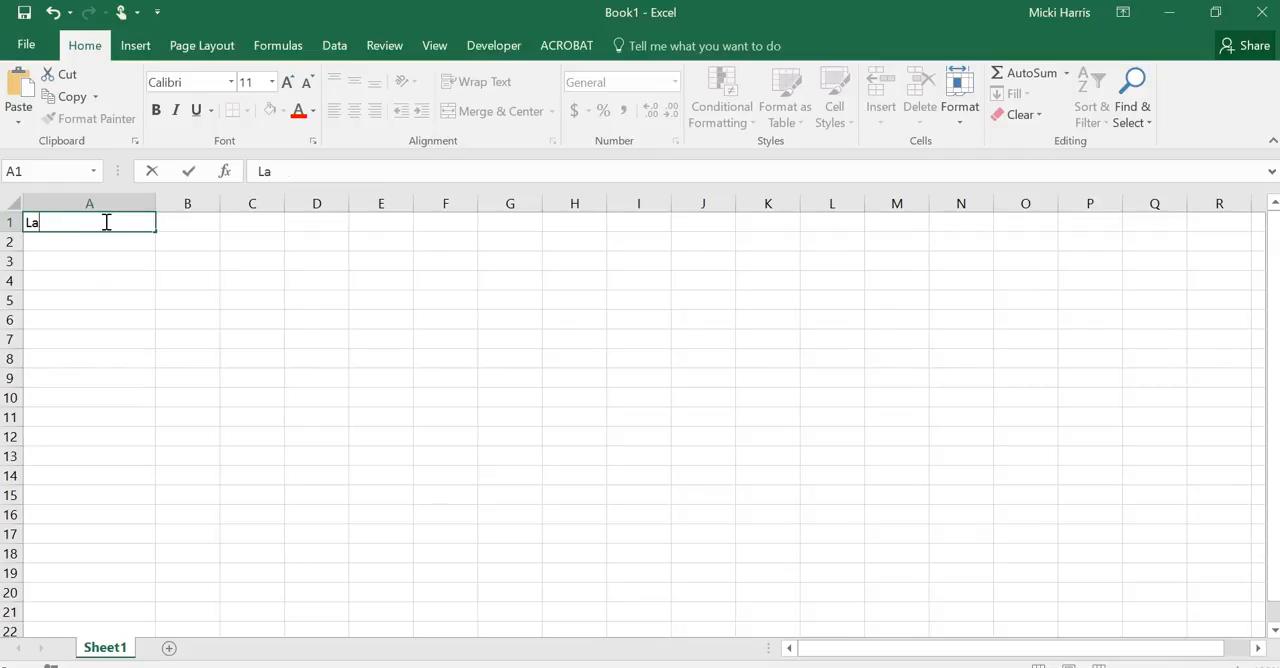
{"action": "type", "text": "kes Resort"}
{"action": "key", "text": "Return"}
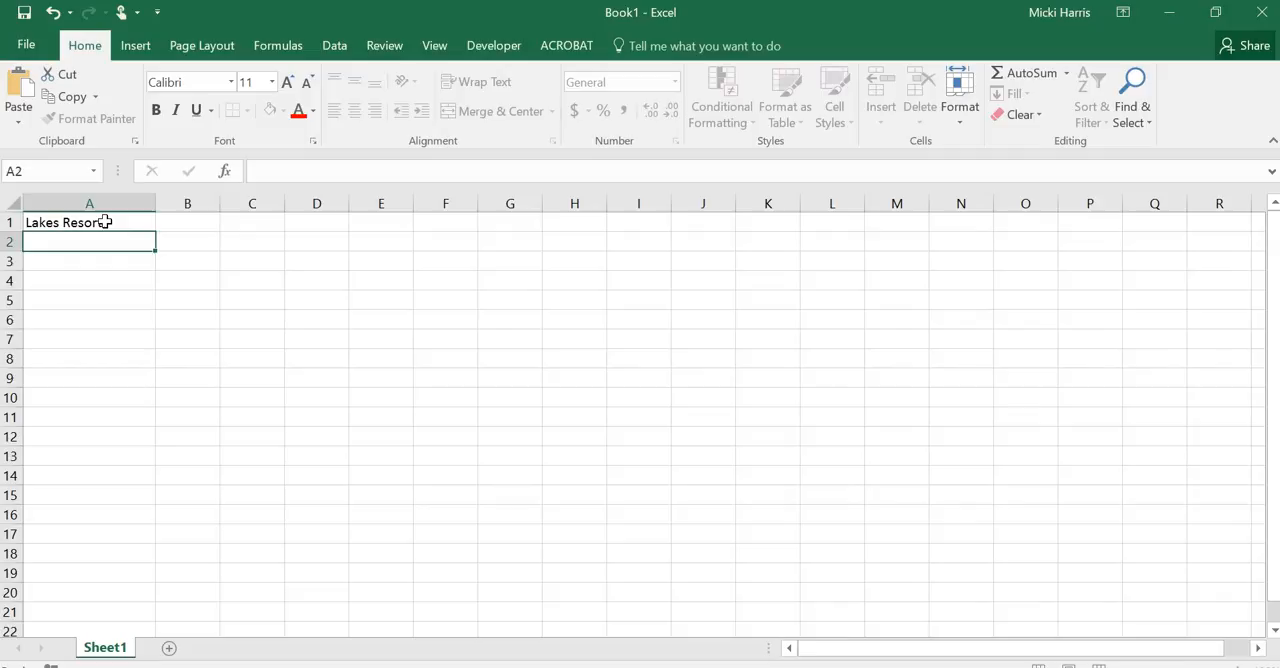
{"action": "left_click", "coordinate": [52, 12]}
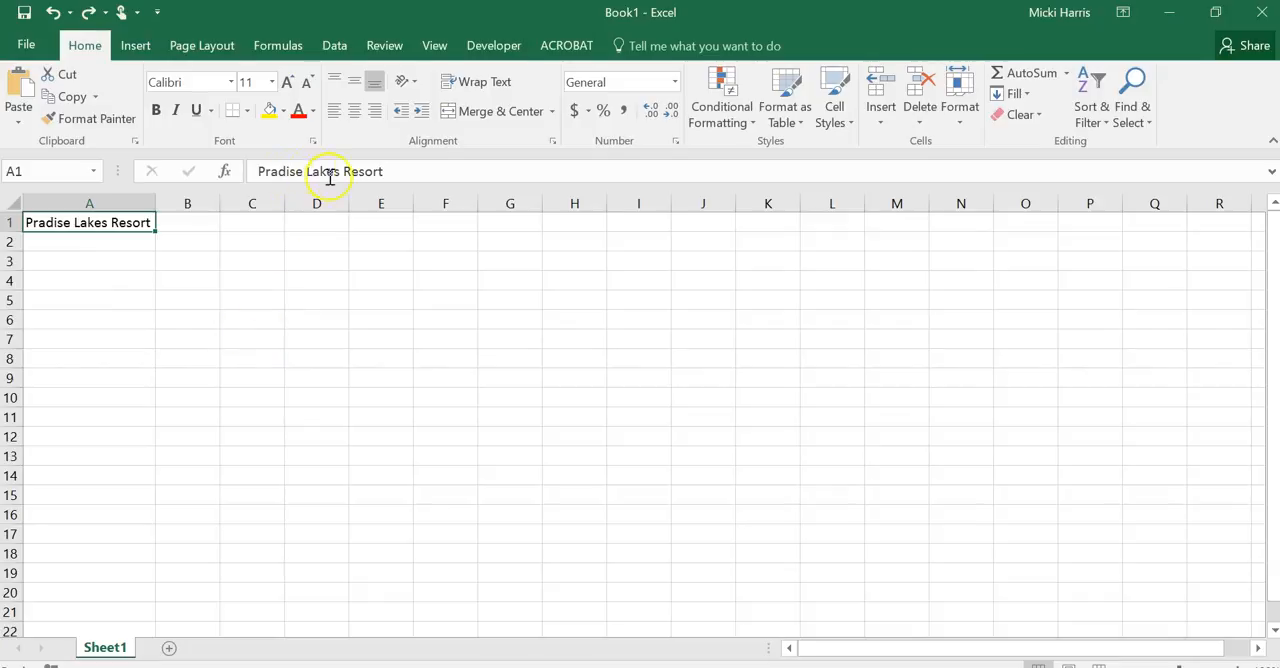
Remove the word "Pradise" from the A1 title in the formula bar and undo that edit
{"action": "left_click", "coordinate": [300, 171]}
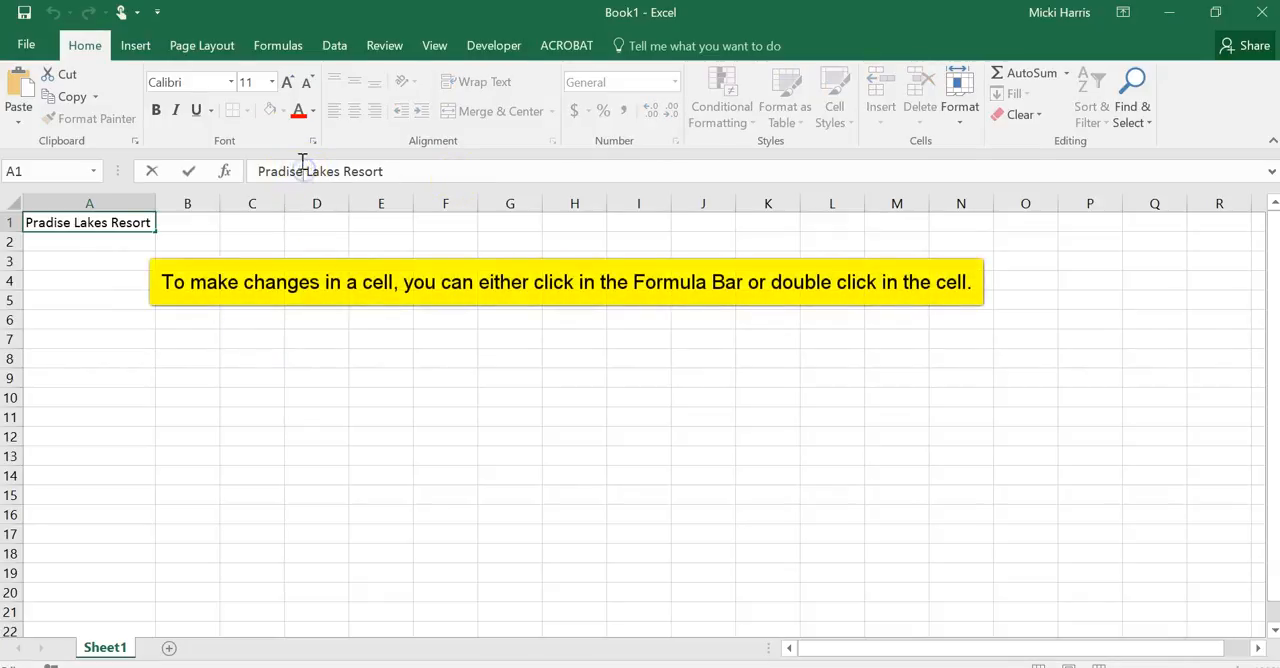
{"action": "key", "text": "BackSpace"}
{"action": "key", "text": "BackSpace"}
{"action": "key", "text": "BackSpace"}
{"action": "key", "text": "BackSpace"}
{"action": "key", "text": "BackSpace"}
{"action": "key", "text": "BackSpace"}
{"action": "key", "text": "BackSpace"}
{"action": "key", "text": "BackSpace"}
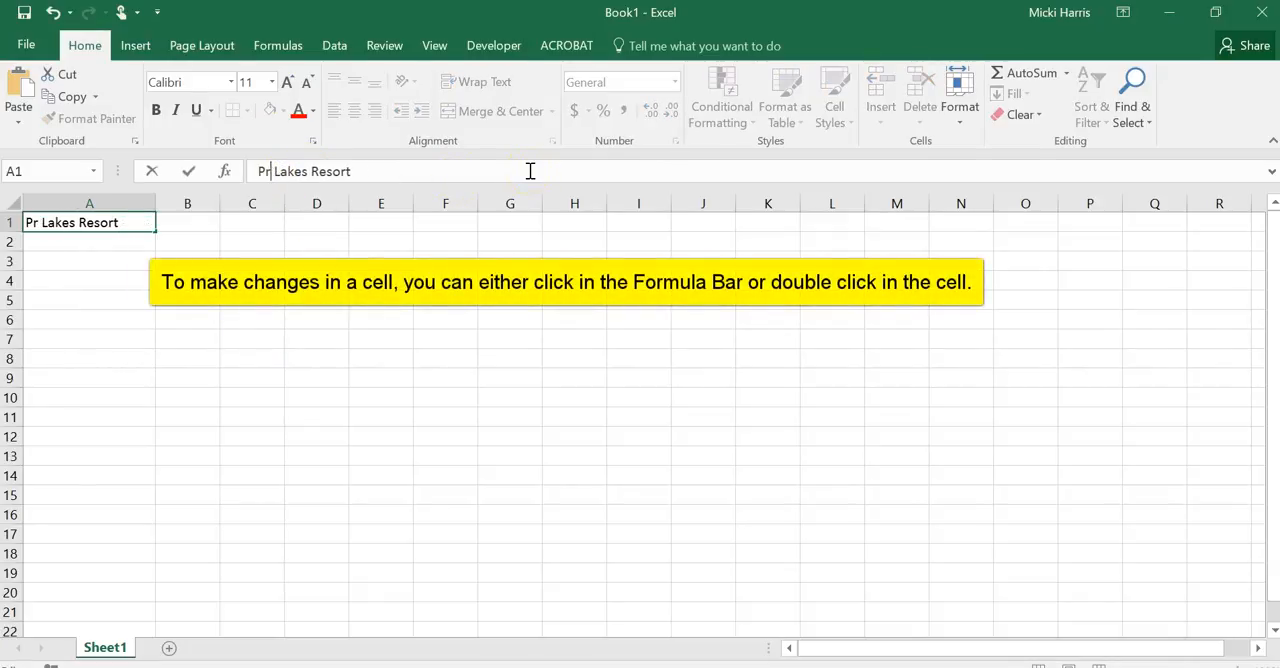
{"action": "key", "text": "BackSpace"}
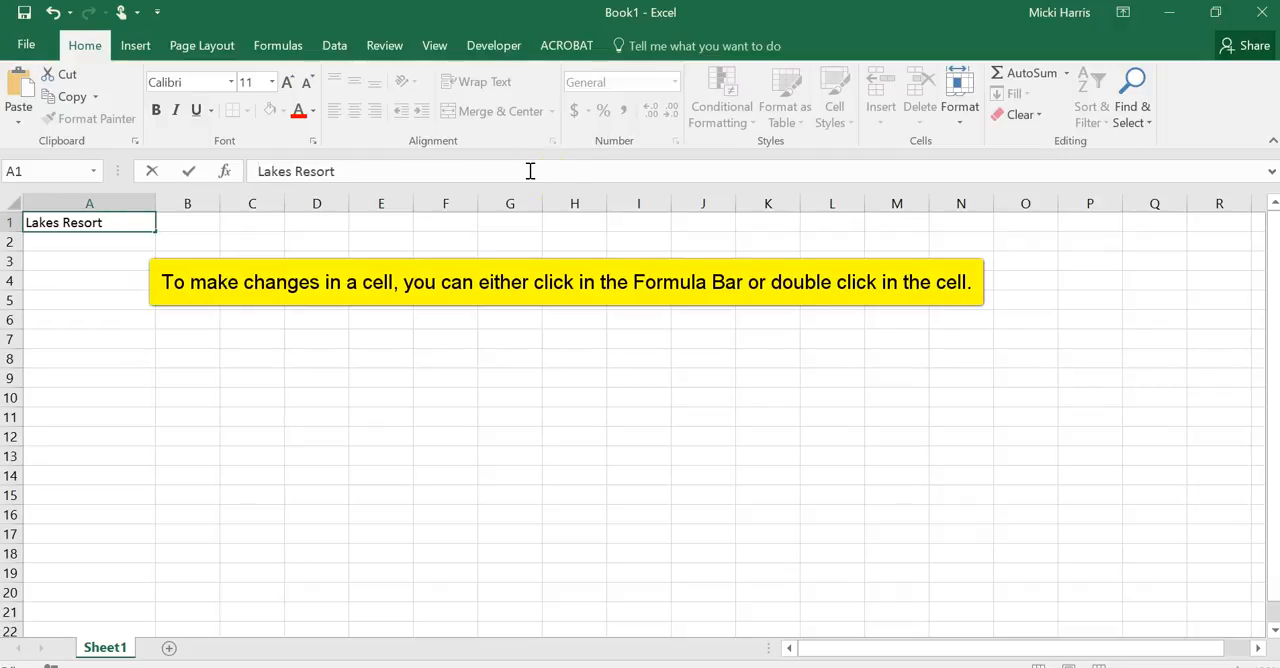
{"action": "left_click", "coordinate": [442, 342]}
{"action": "left_click", "coordinate": [52, 12]}
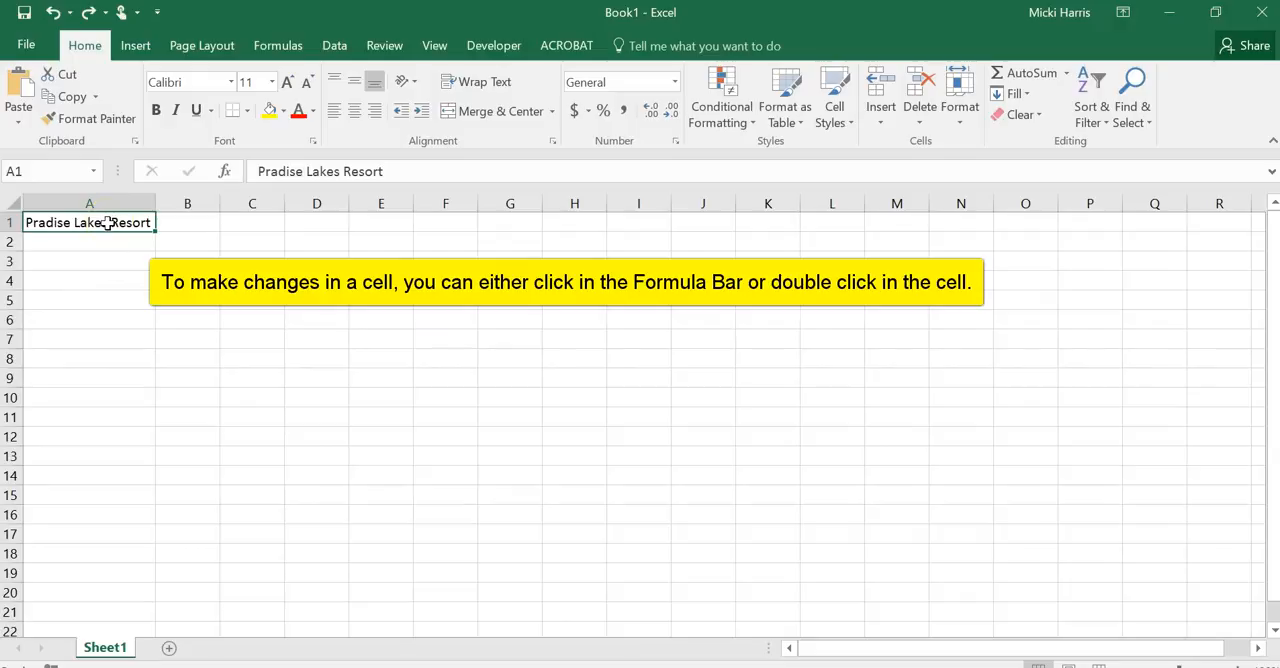
Edit the title directly within cell A1 to read "Lakes Resort" and AutoFit column A to it
{"action": "double_click", "coordinate": [75, 222]}
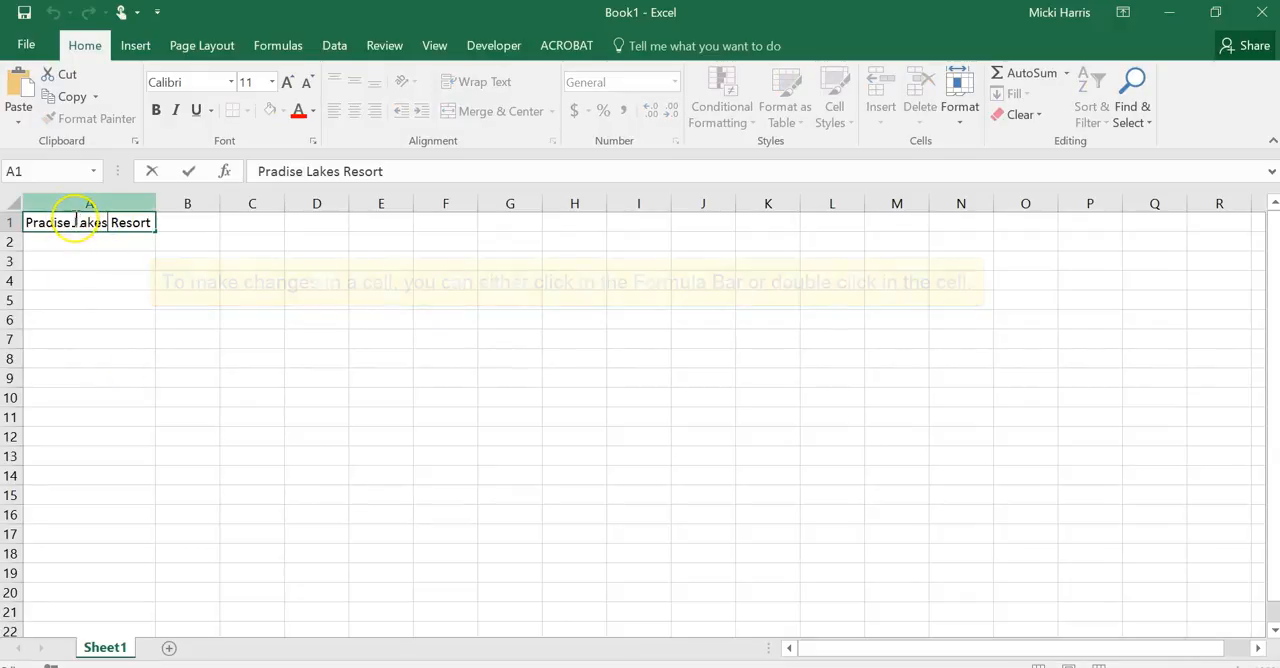
{"action": "key", "text": "BackSpace"}
{"action": "key", "text": "BackSpace"}
{"action": "key", "text": "BackSpace"}
{"action": "key", "text": "BackSpace"}
{"action": "key", "text": "BackSpace"}
{"action": "key", "text": "BackSpace"}
{"action": "key", "text": "BackSpace"}
{"action": "key", "text": "BackSpace"}
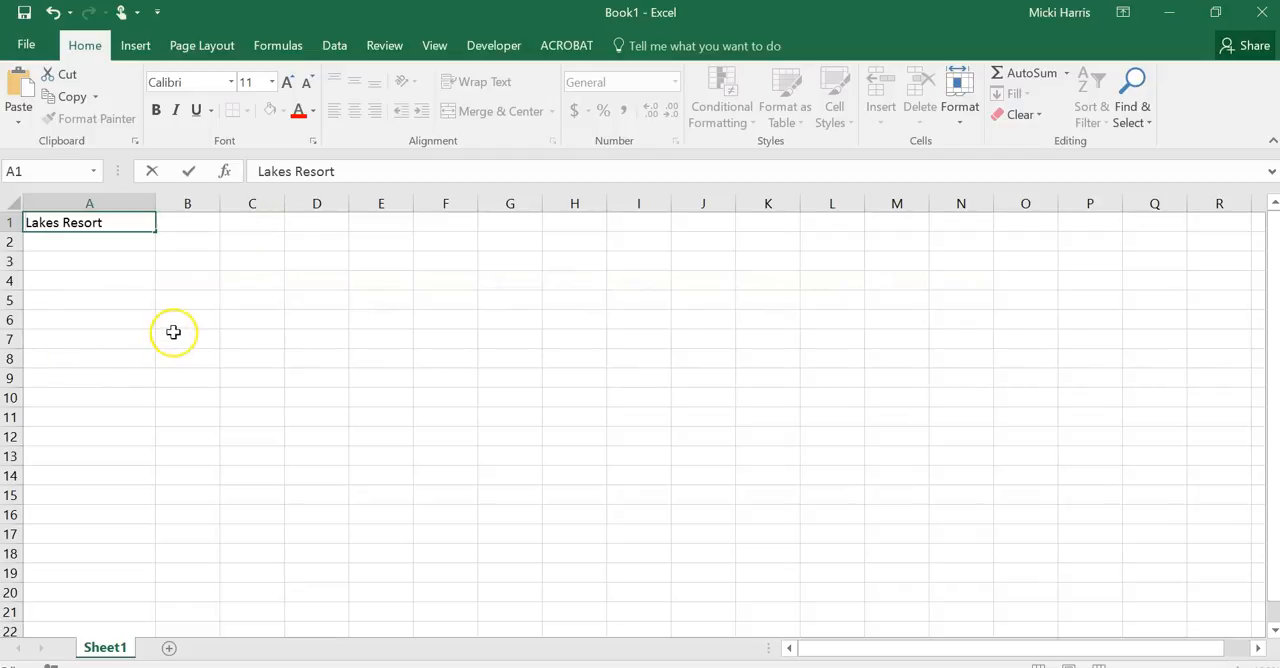
{"action": "left_click", "coordinate": [226, 283]}
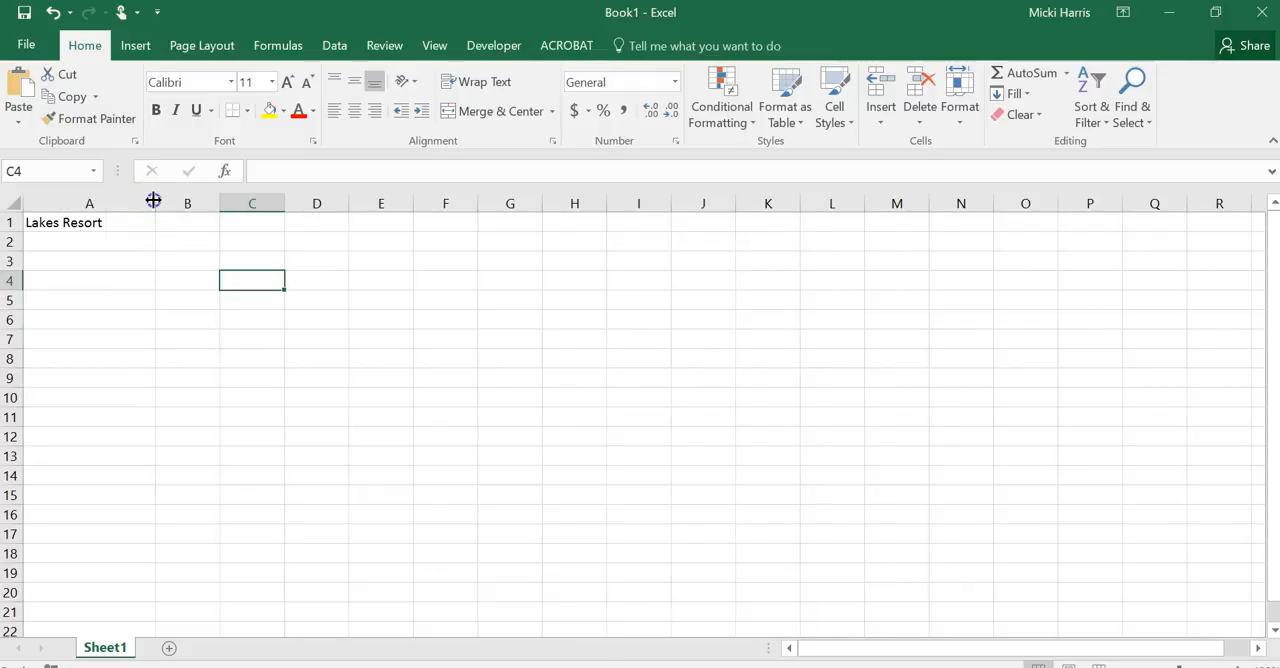
{"action": "double_click", "coordinate": [153, 201]}
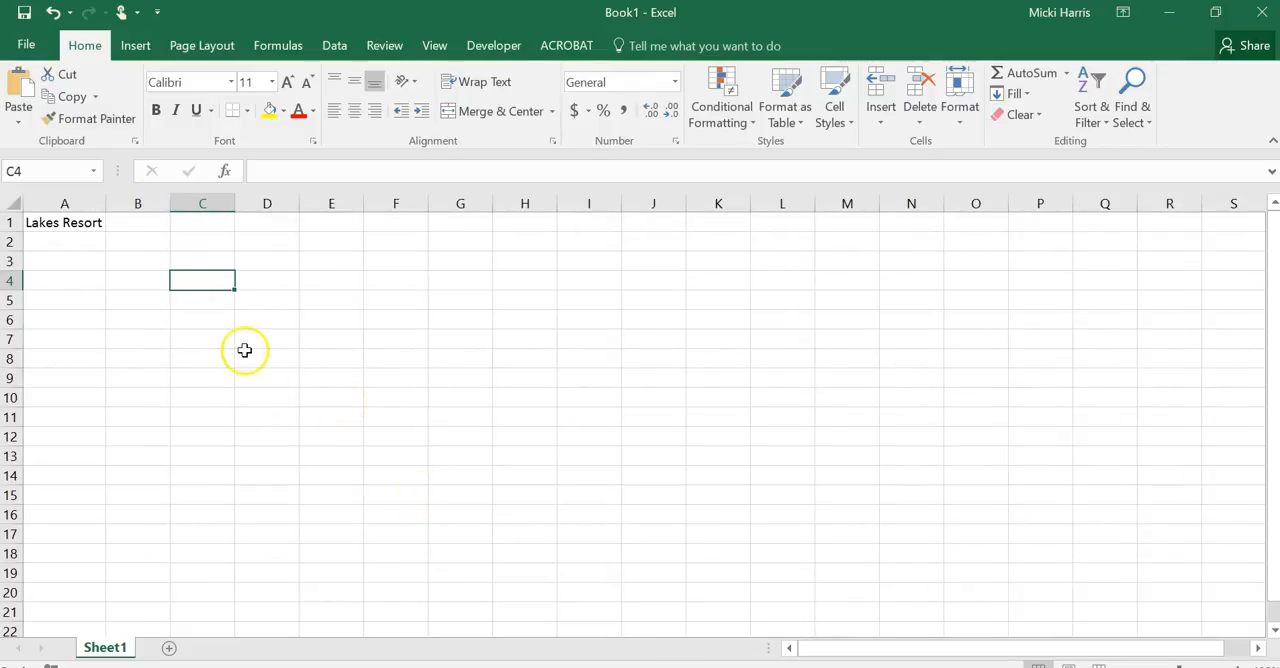
Enter 1234 in each of cells C1, C2 and C3, and 0.07 in cell C4
{"action": "left_click", "coordinate": [206, 223]}
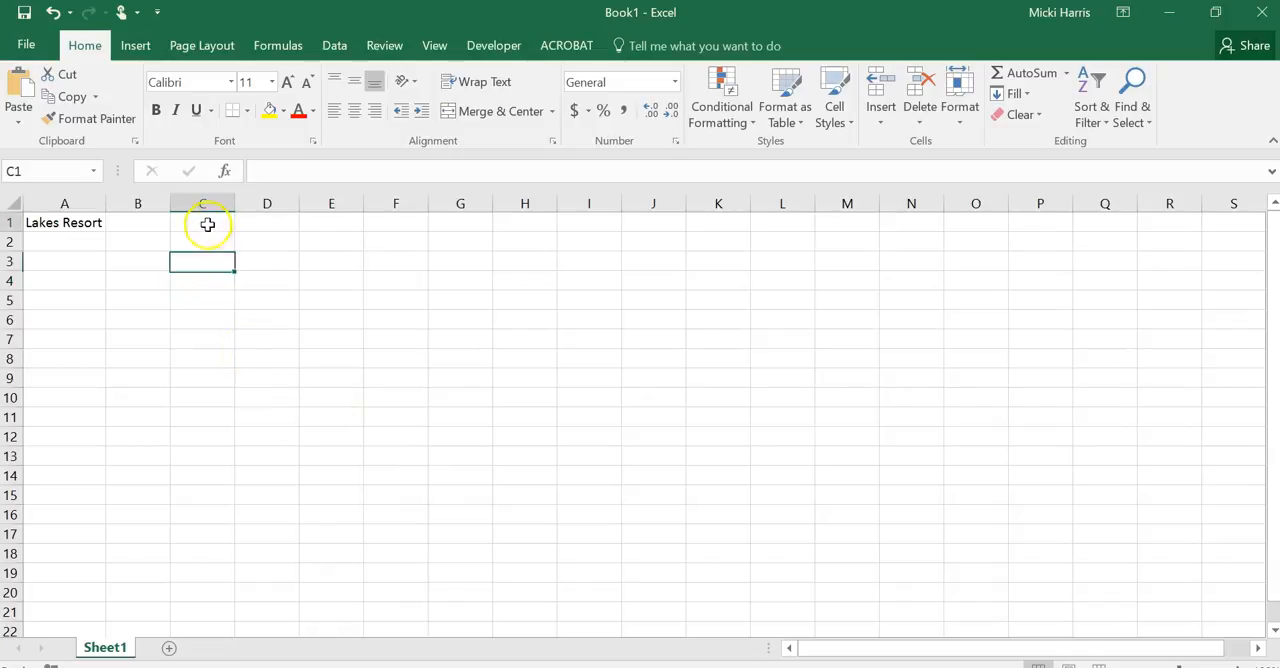
{"action": "type", "text": "1234"}
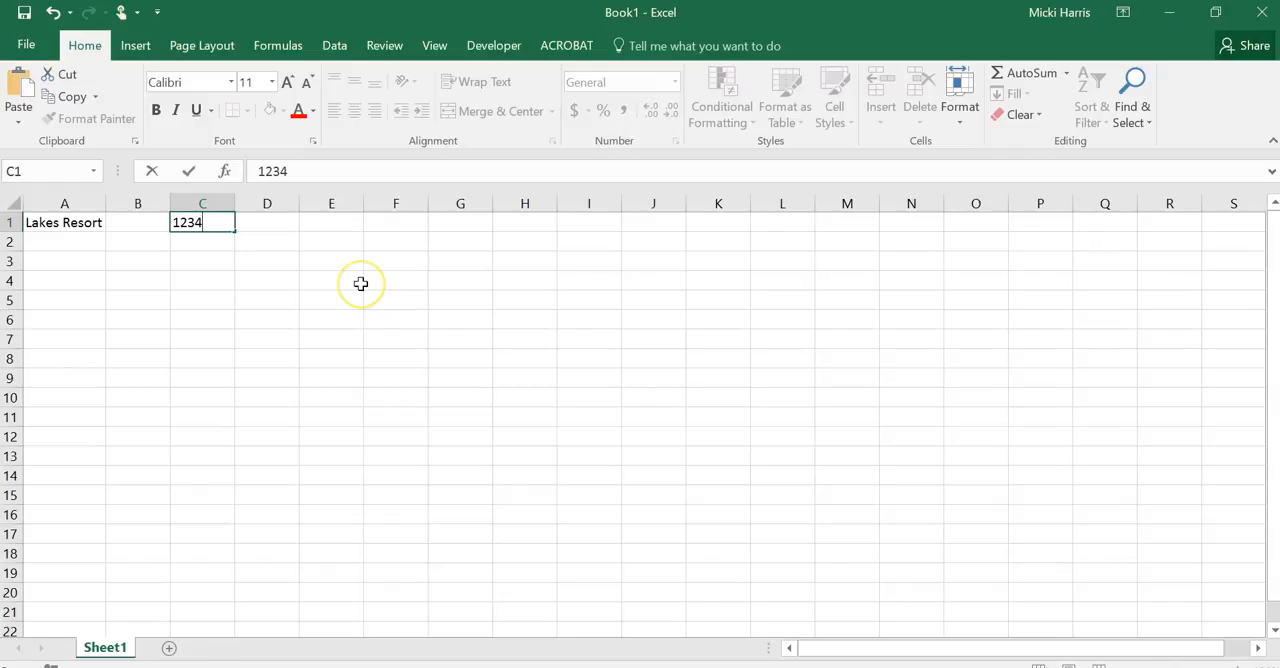
{"action": "key", "text": "Return"}
{"action": "type", "text": "1234"}
{"action": "key", "text": "Return"}
{"action": "type", "text": "1234"}
{"action": "key", "text": "Return"}
{"action": "type", "text": "."}
{"action": "left_click", "coordinate": [358, 298]}
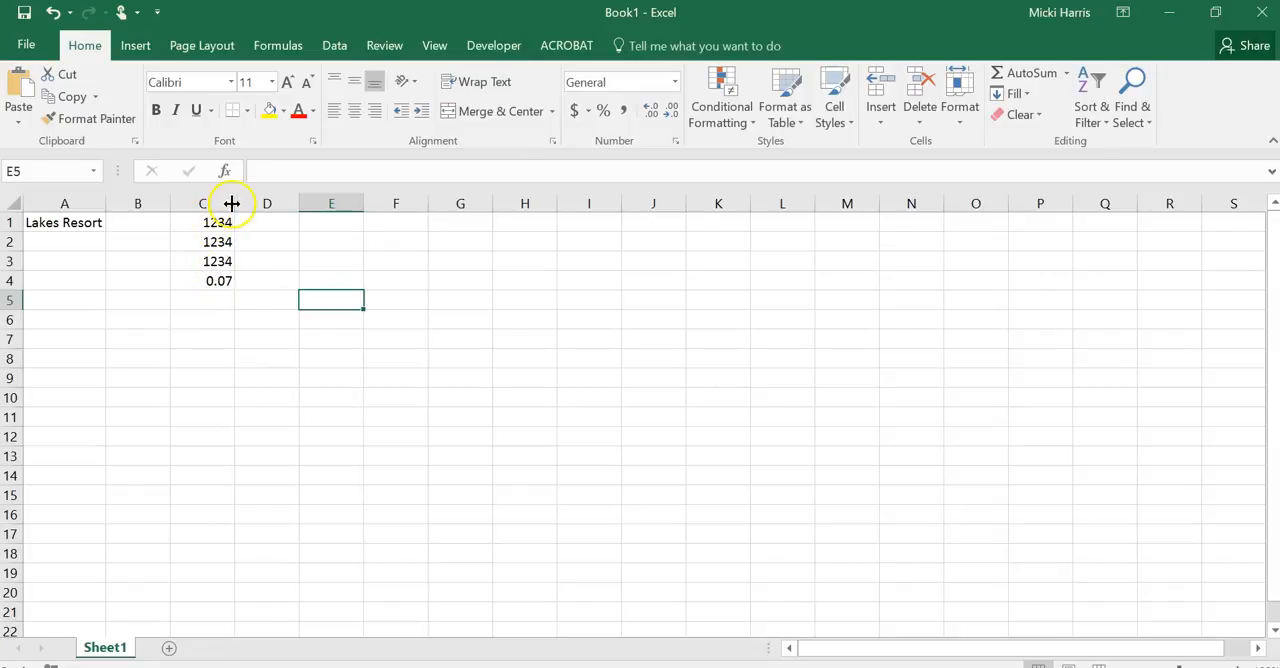
Widen column C to nearly double its width and select cell C1
{"action": "left_click_drag", "start_coordinate": [233, 203], "coordinate": [293, 203]}
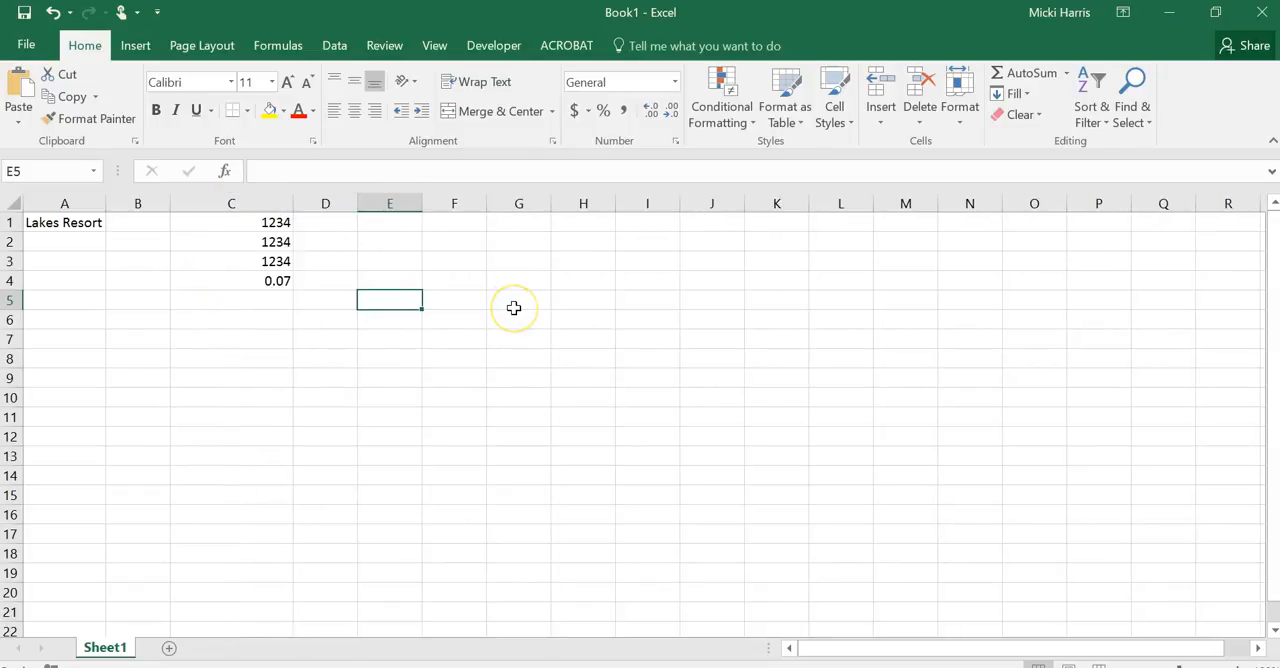
{"action": "left_click", "coordinate": [245, 221]}
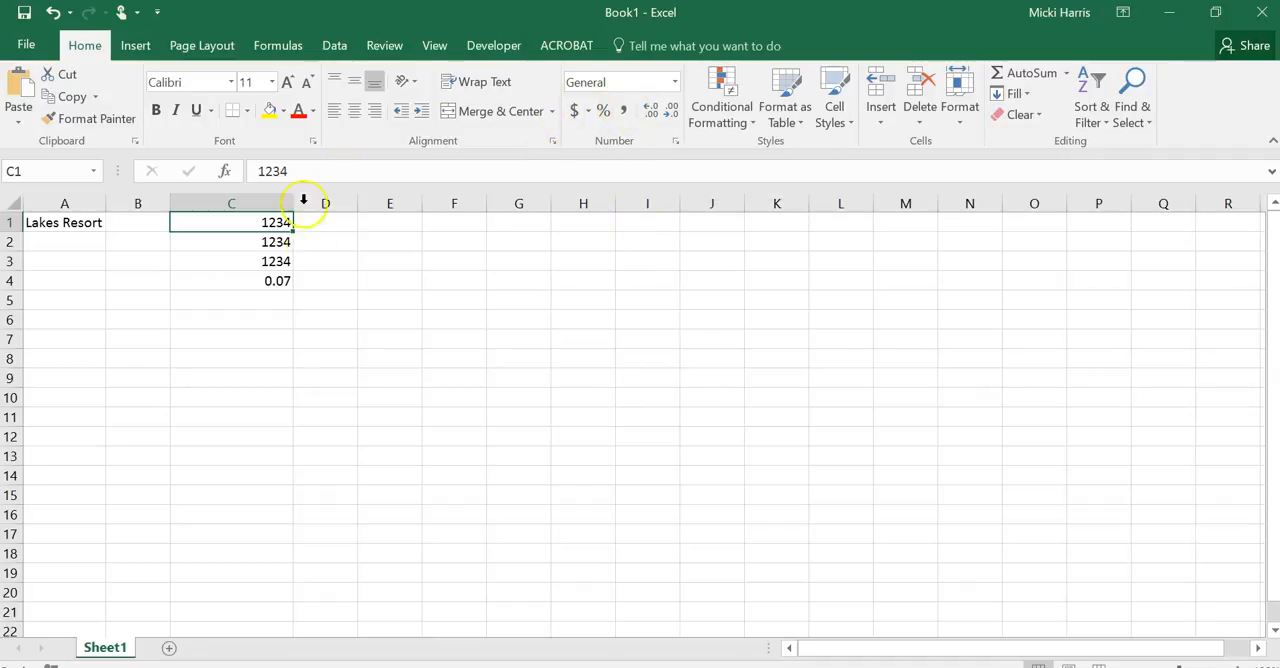
Format cell C1 with the Accounting Number Format in dollars and cell C4 with the Percent Style
{"action": "left_click", "coordinate": [573, 112]}
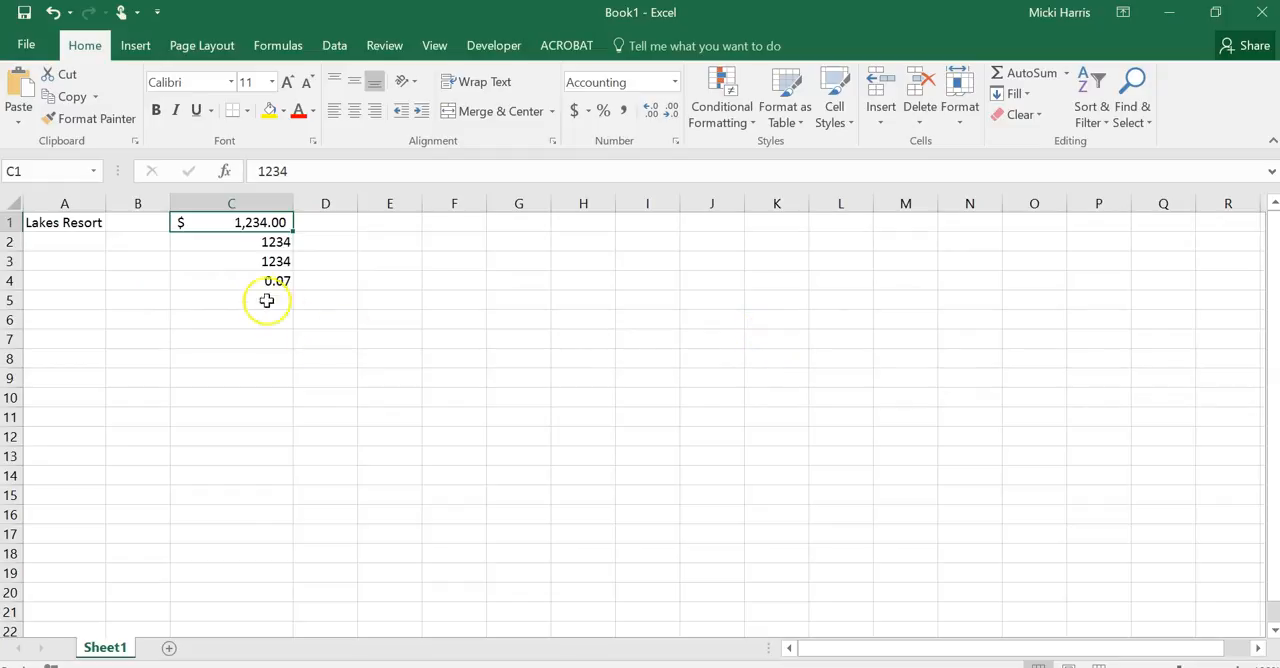
{"action": "left_click", "coordinate": [236, 281]}
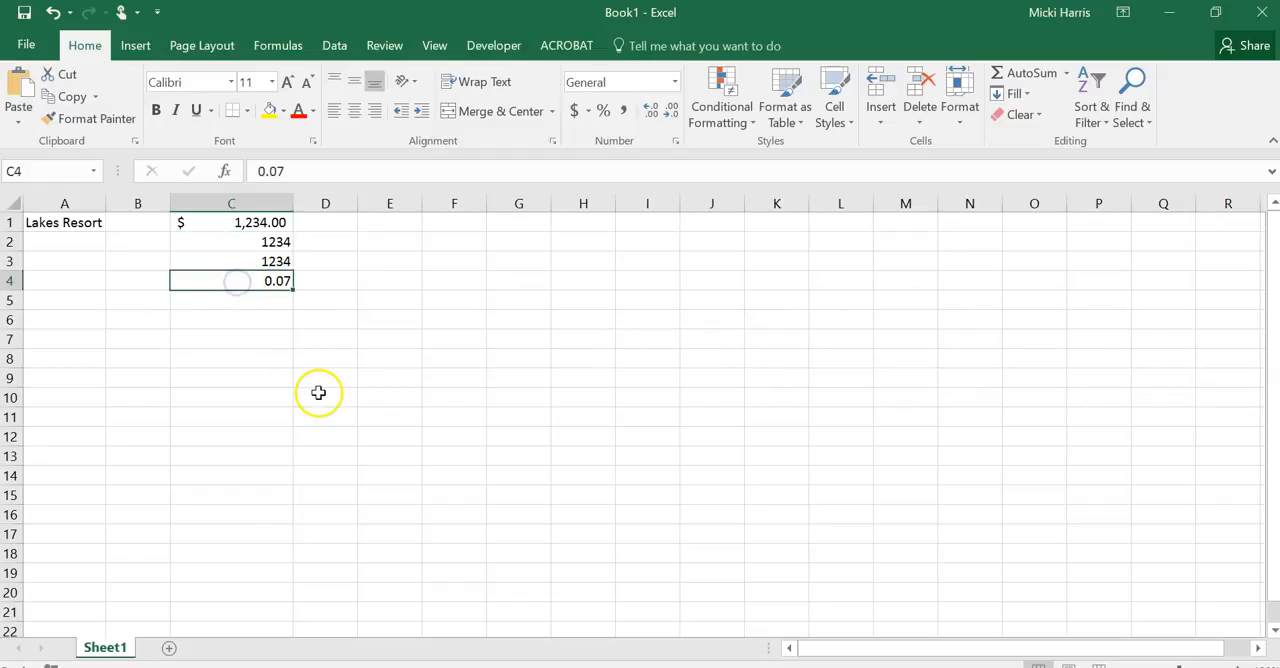
{"action": "left_click", "coordinate": [605, 111]}
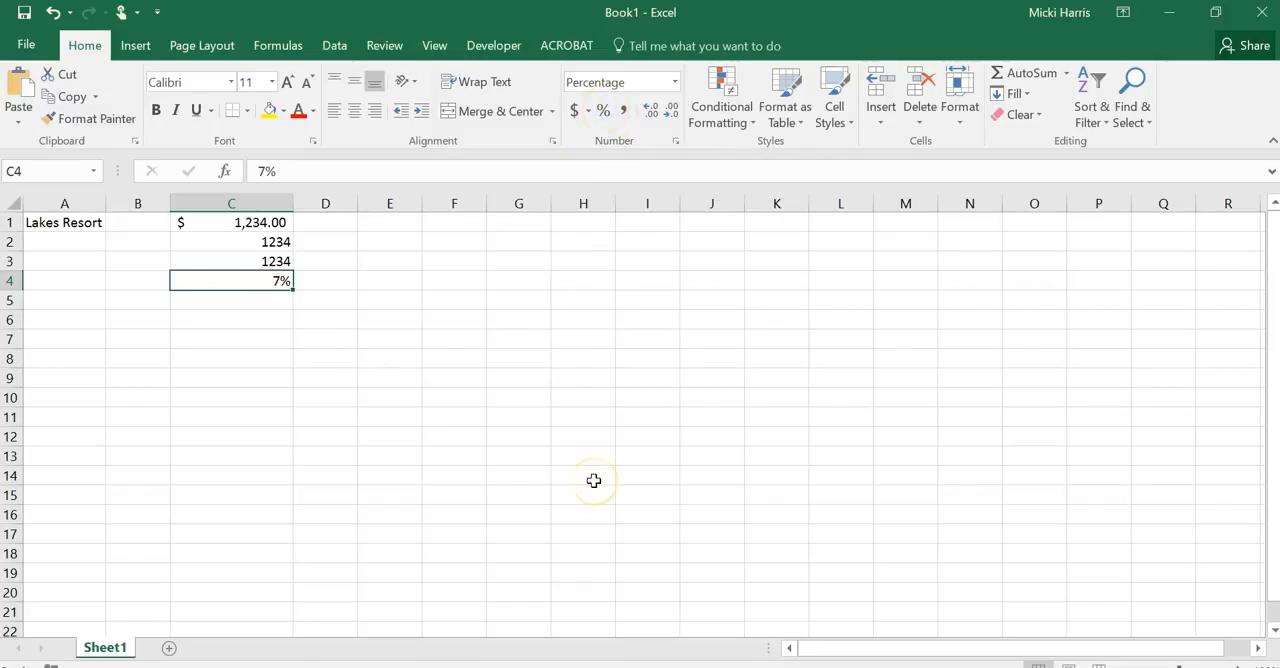
Apply the Comma Style to cell C2 and the Currency format to cell C3
{"action": "left_click", "coordinate": [216, 242]}
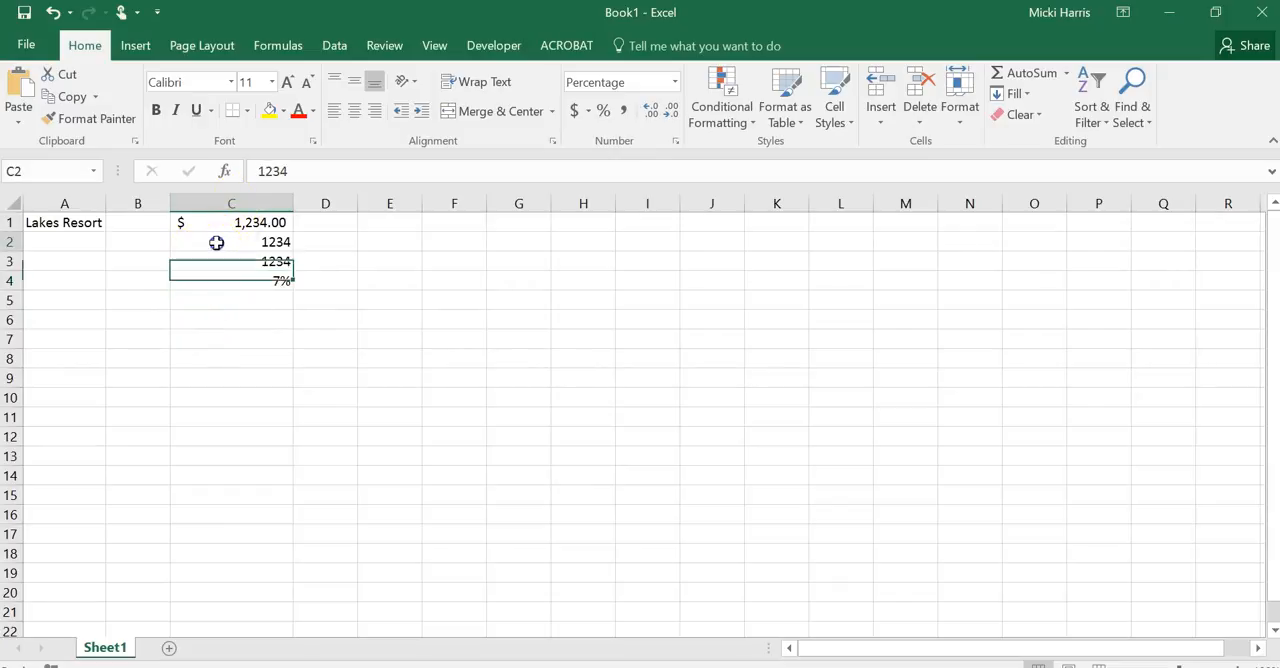
{"action": "left_click", "coordinate": [624, 110]}
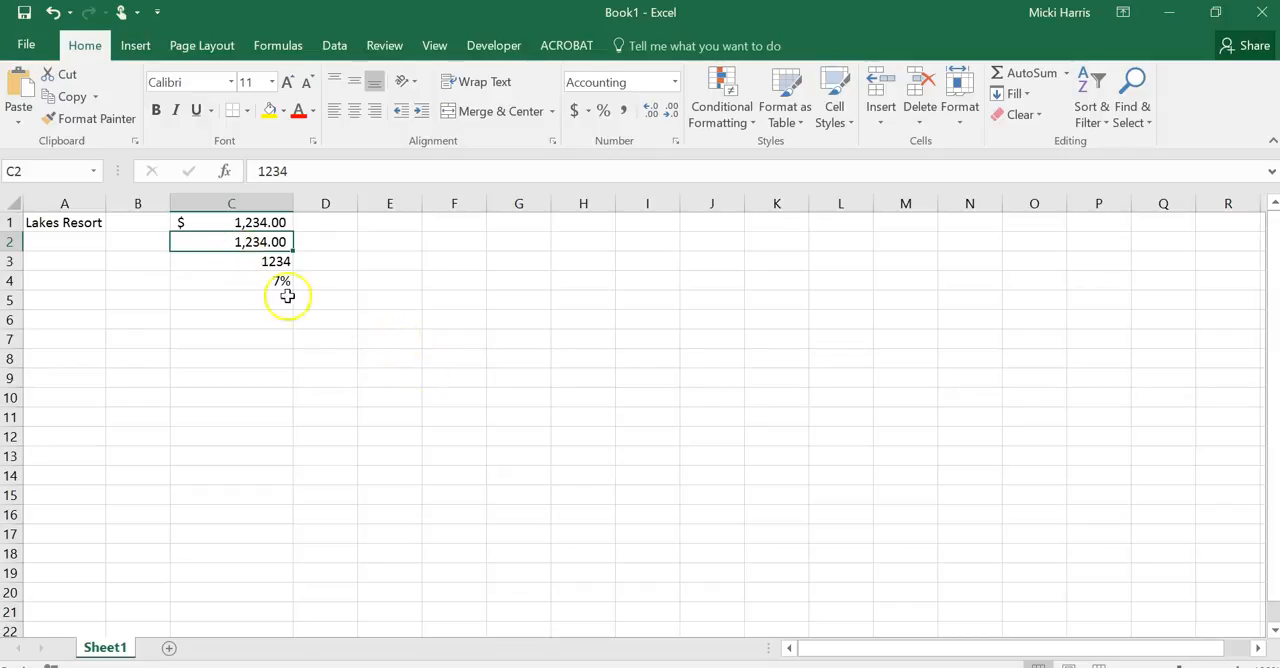
{"action": "left_click", "coordinate": [265, 262]}
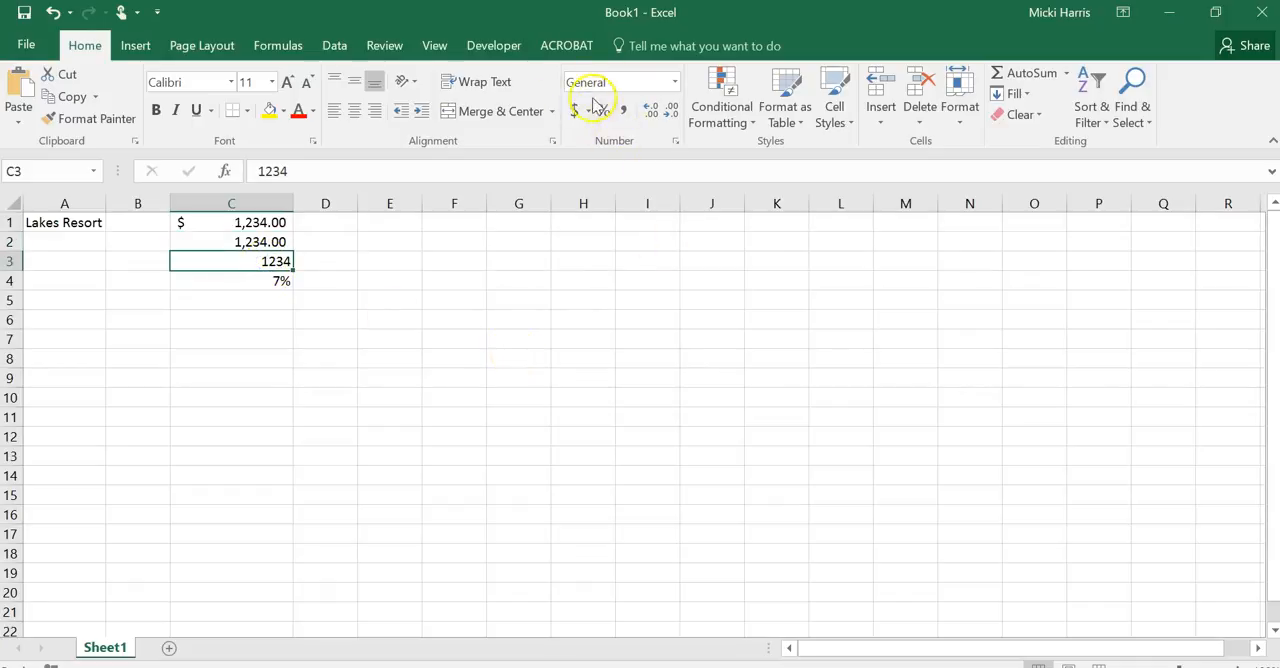
{"action": "left_click", "coordinate": [677, 86]}
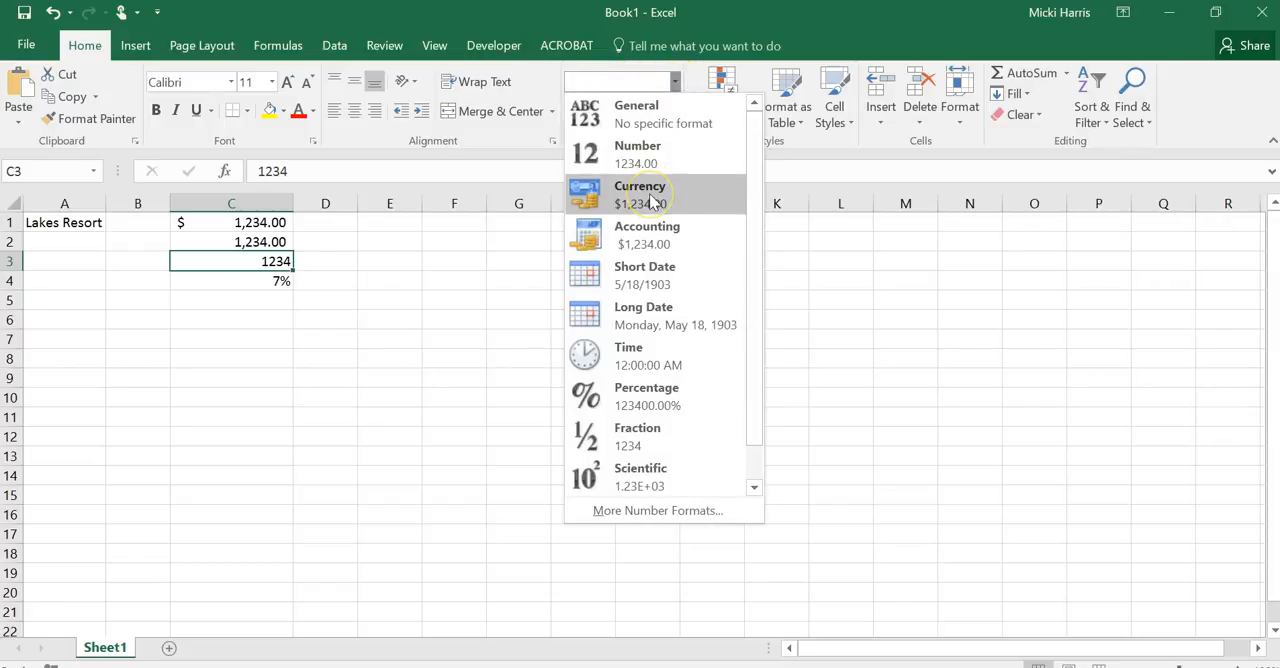
{"action": "left_click", "coordinate": [652, 201]}
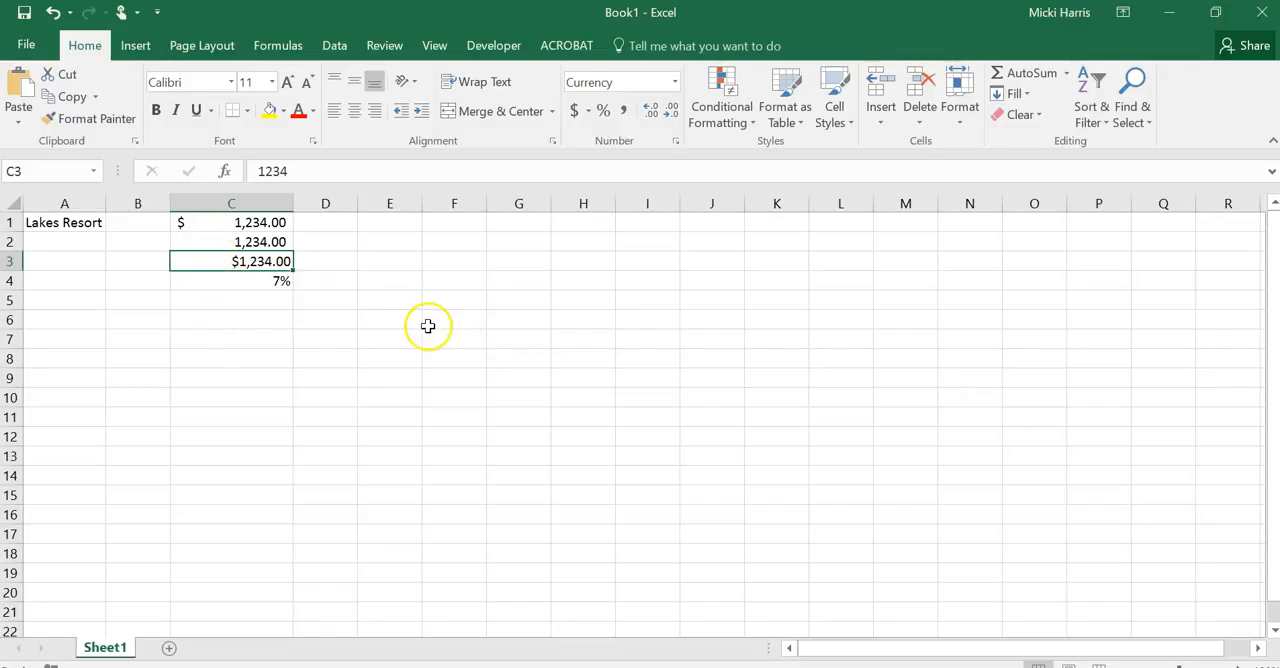
Widen column A to slightly more than double its width and column C by about a third
{"action": "left_click", "coordinate": [210, 222]}
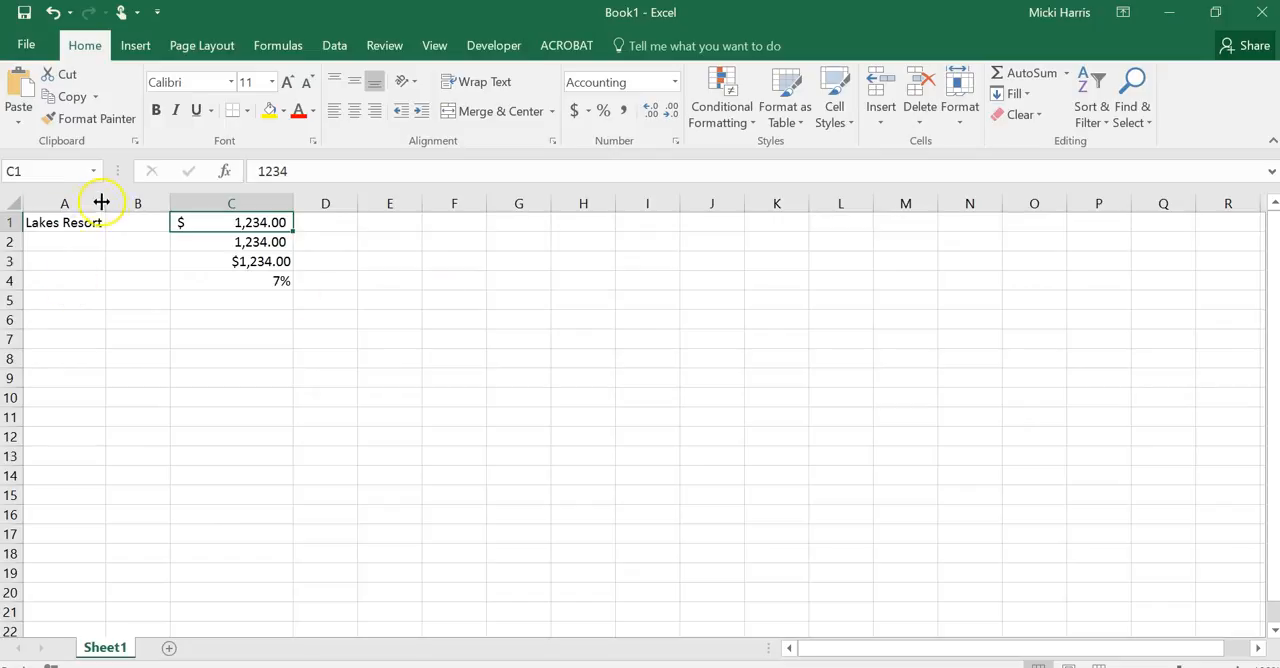
{"action": "left_click_drag", "start_coordinate": [105, 202], "coordinate": [204, 194]}
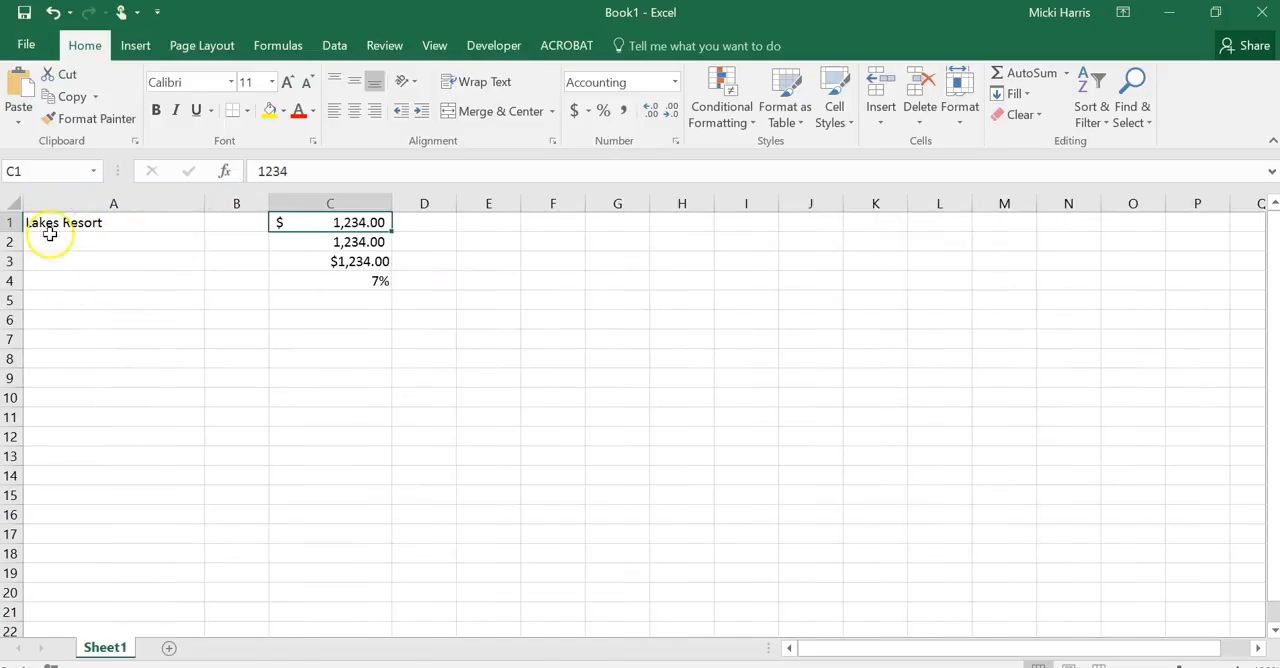
{"action": "left_click", "coordinate": [345, 260]}
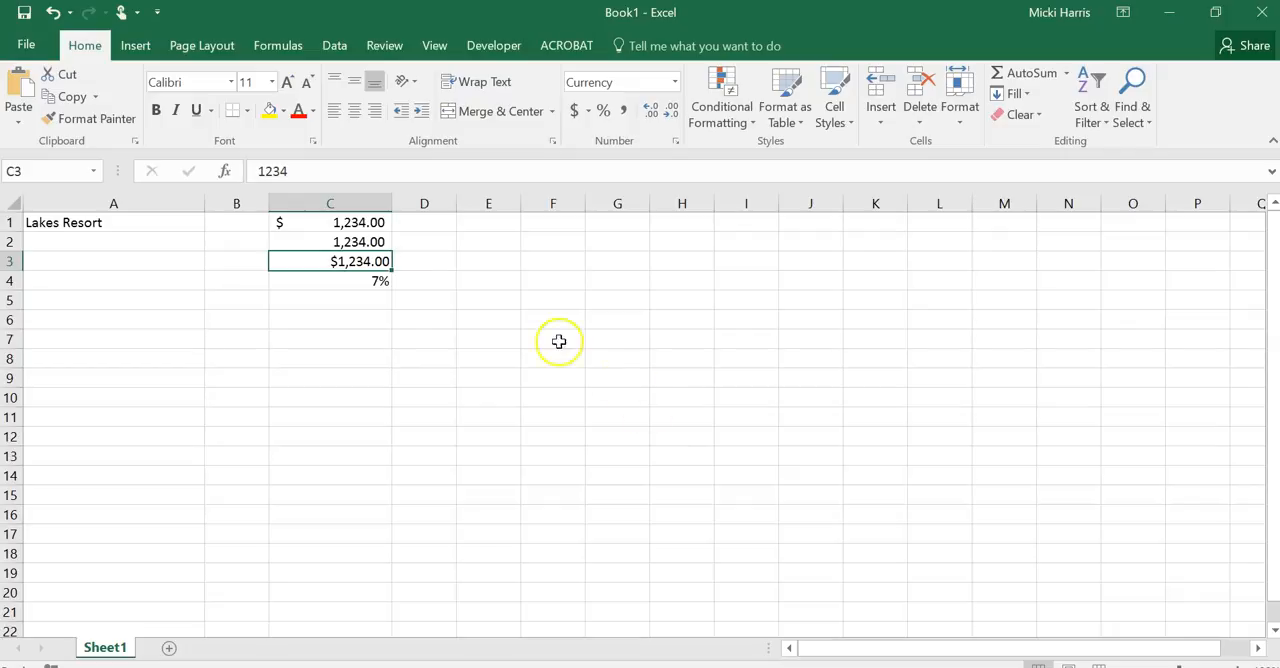
{"action": "left_click_drag", "start_coordinate": [391, 203], "coordinate": [435, 201]}
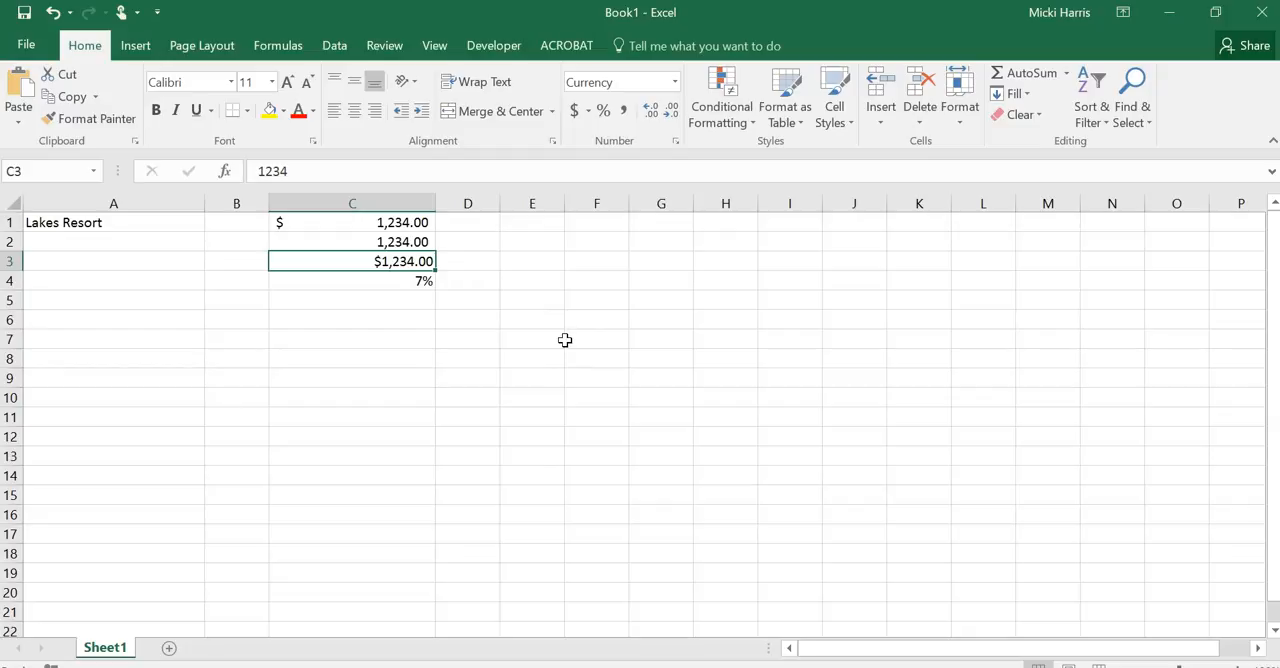
Practise selecting blocks of cells by highlighting C1:C4 and the larger range C1:F10
{"action": "scroll", "coordinate": [500, 330], "scroll_direction": "down", "scroll_amount": 1}
{"action": "scroll", "coordinate": [505, 345], "scroll_direction": "up", "scroll_amount": 1}
{"action": "left_click", "coordinate": [325, 206]}
{"action": "left_click", "coordinate": [340, 224]}
{"action": "left_click_drag", "start_coordinate": [340, 224], "coordinate": [343, 285]}
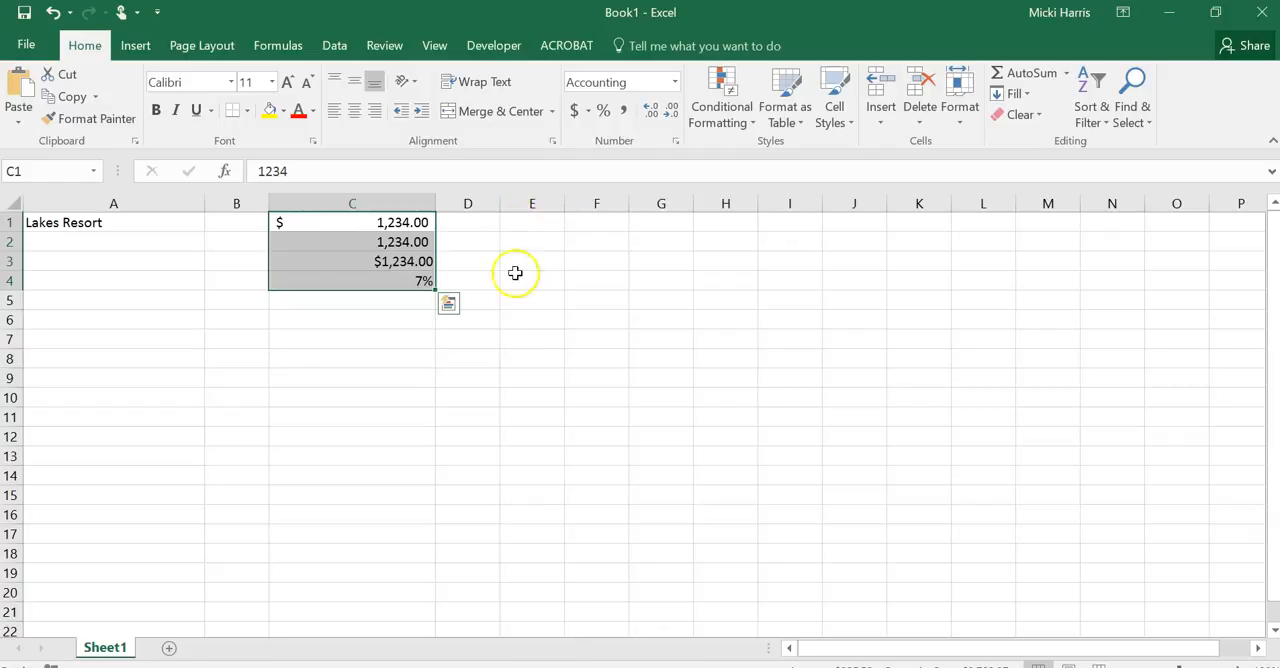
{"action": "left_click", "coordinate": [374, 379]}
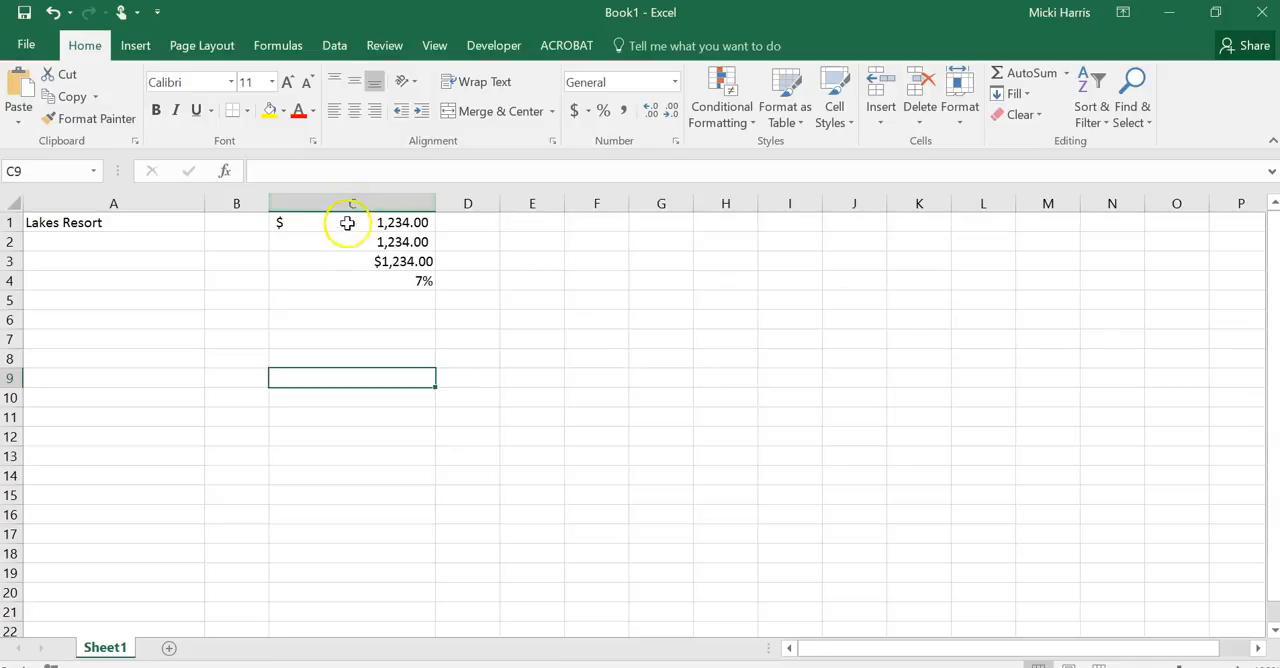
{"action": "left_click_drag", "start_coordinate": [346, 223], "coordinate": [582, 399]}
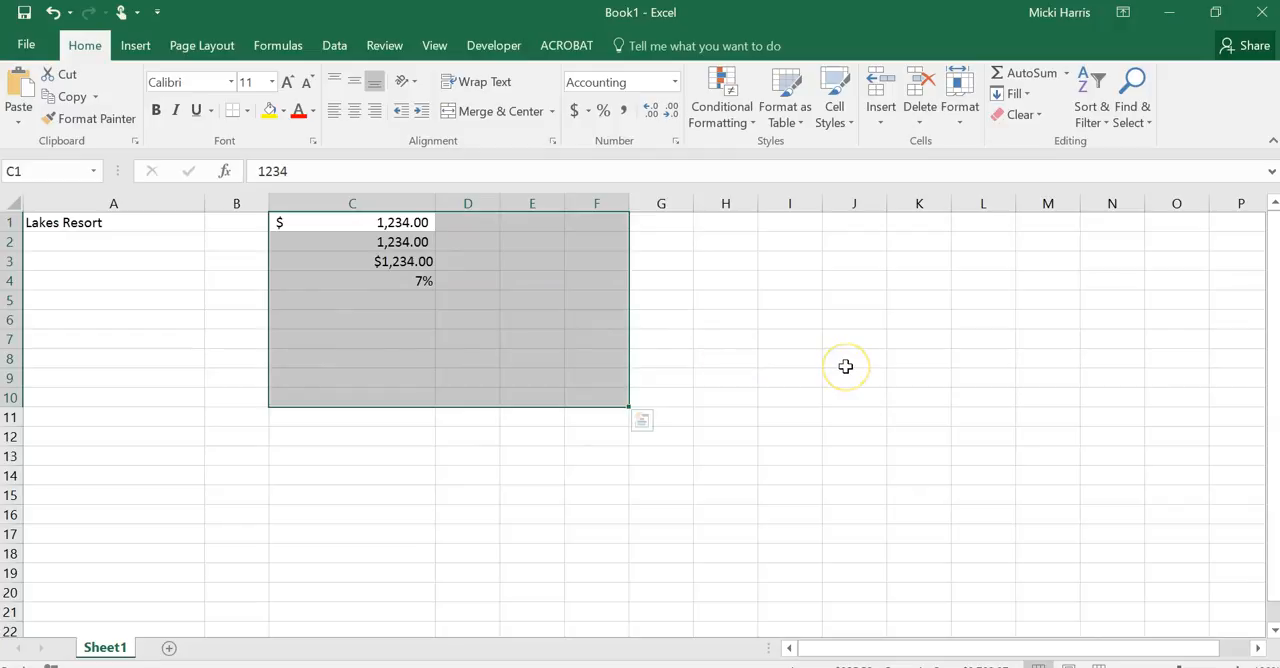
{"action": "left_click", "coordinate": [812, 343]}
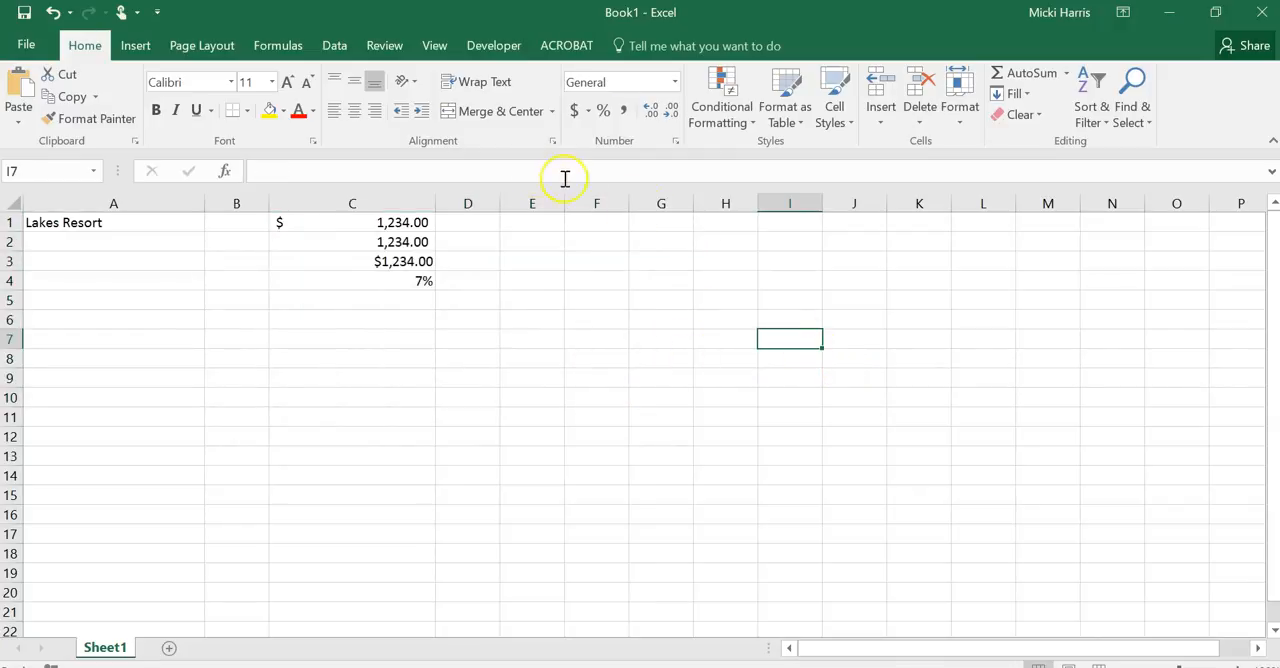
Practise selecting single cells in column C and the whole of column D
{"action": "left_click", "coordinate": [381, 258]}
{"action": "left_click", "coordinate": [381, 246]}
{"action": "left_click", "coordinate": [394, 223]}
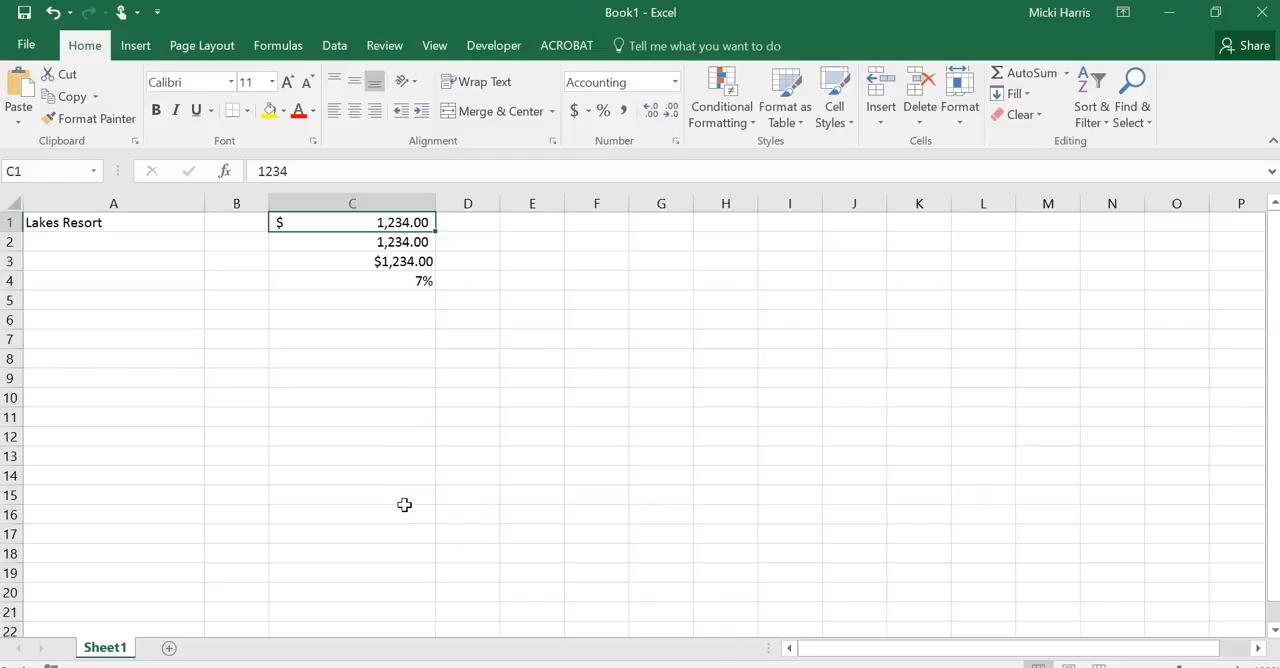
{"action": "left_click", "coordinate": [464, 202]}
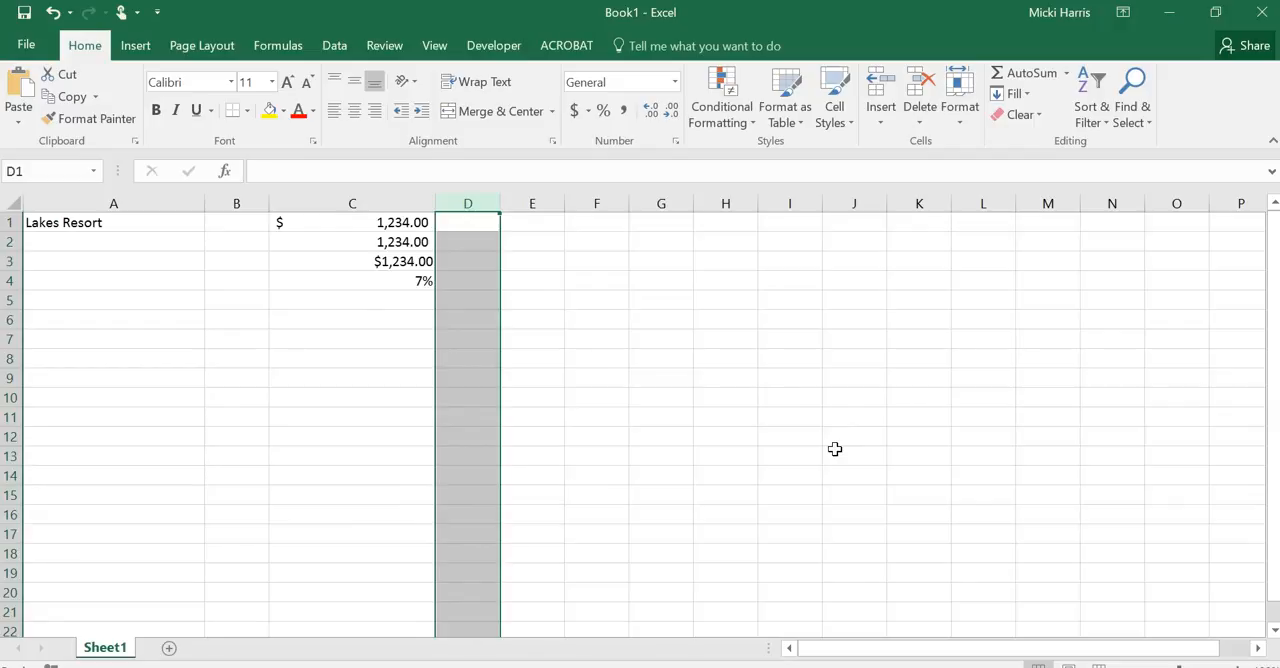
{"action": "left_click", "coordinate": [611, 280]}
Enter the date 10/4 in cell D1 and widen column D to about double its width
{"action": "left_click", "coordinate": [481, 221]}
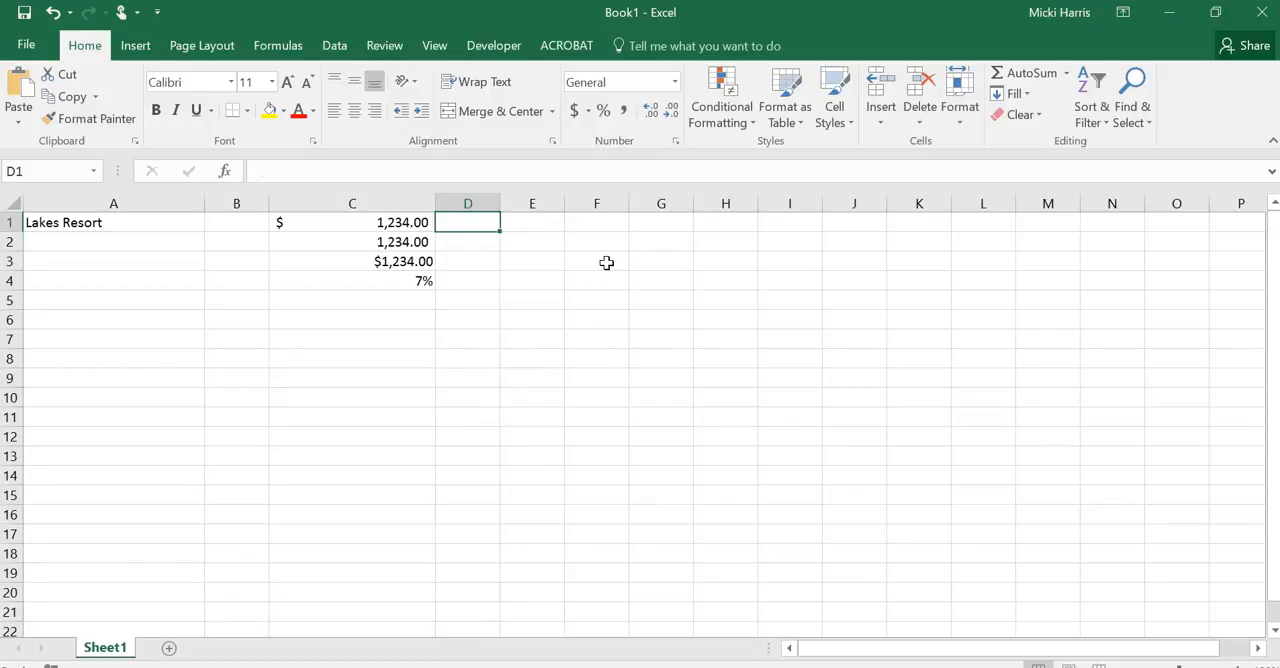
{"action": "type", "text": "10/4"}
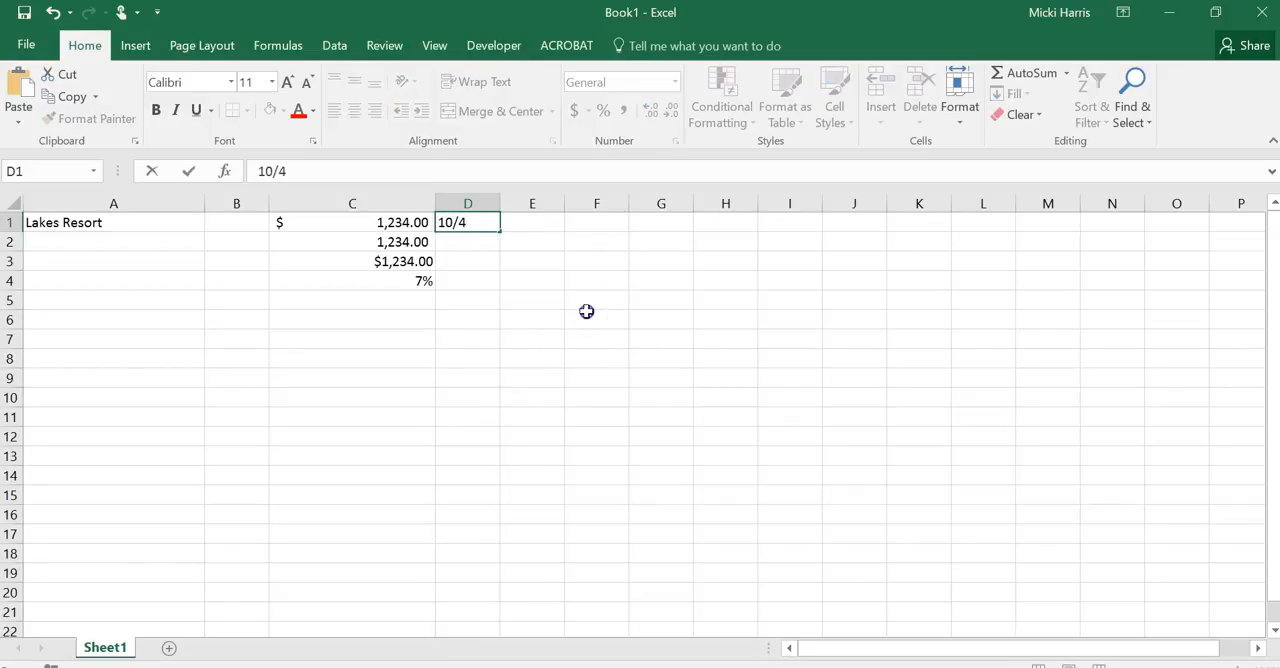
{"action": "left_click", "coordinate": [586, 311]}
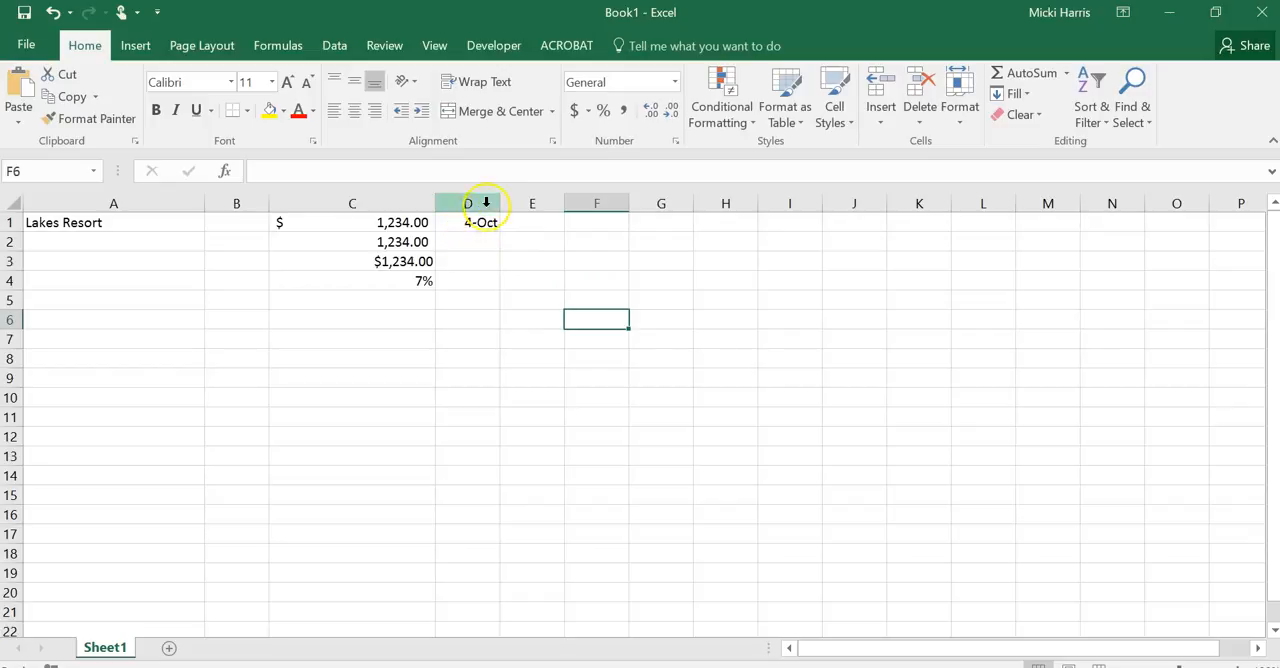
{"action": "left_click_drag", "start_coordinate": [499, 203], "coordinate": [564, 203]}
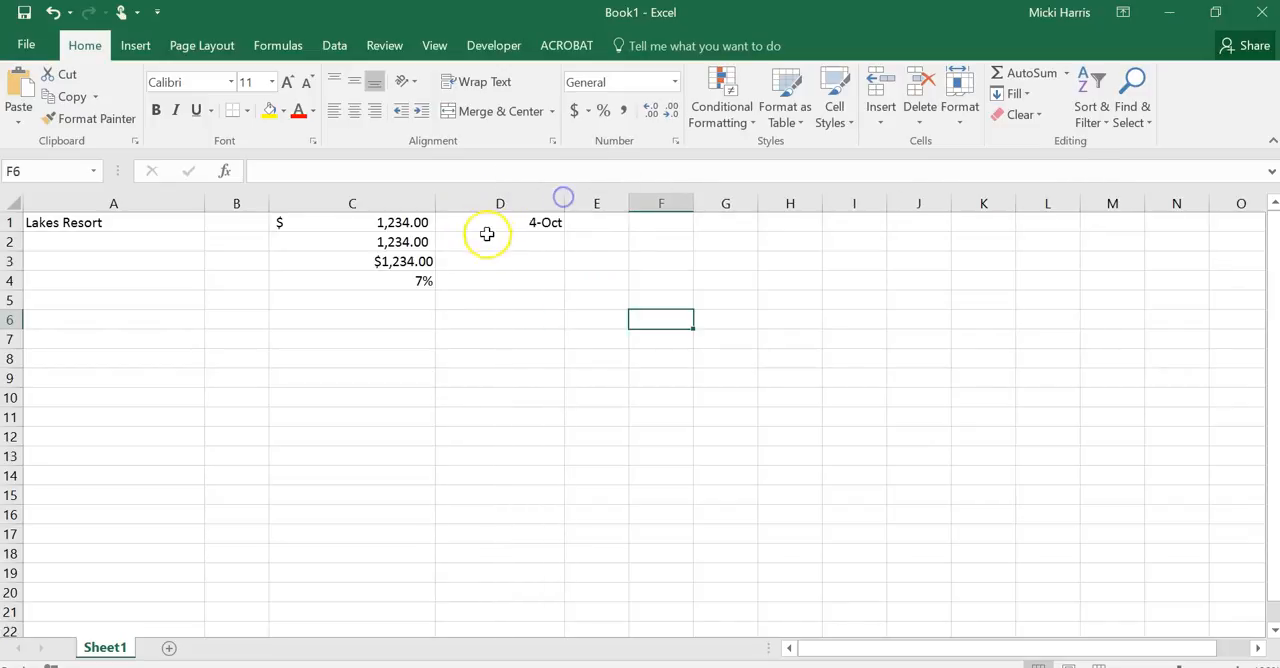
Fill the date series from D1 down to D16 and format it as Short Date
{"action": "left_click", "coordinate": [549, 222]}
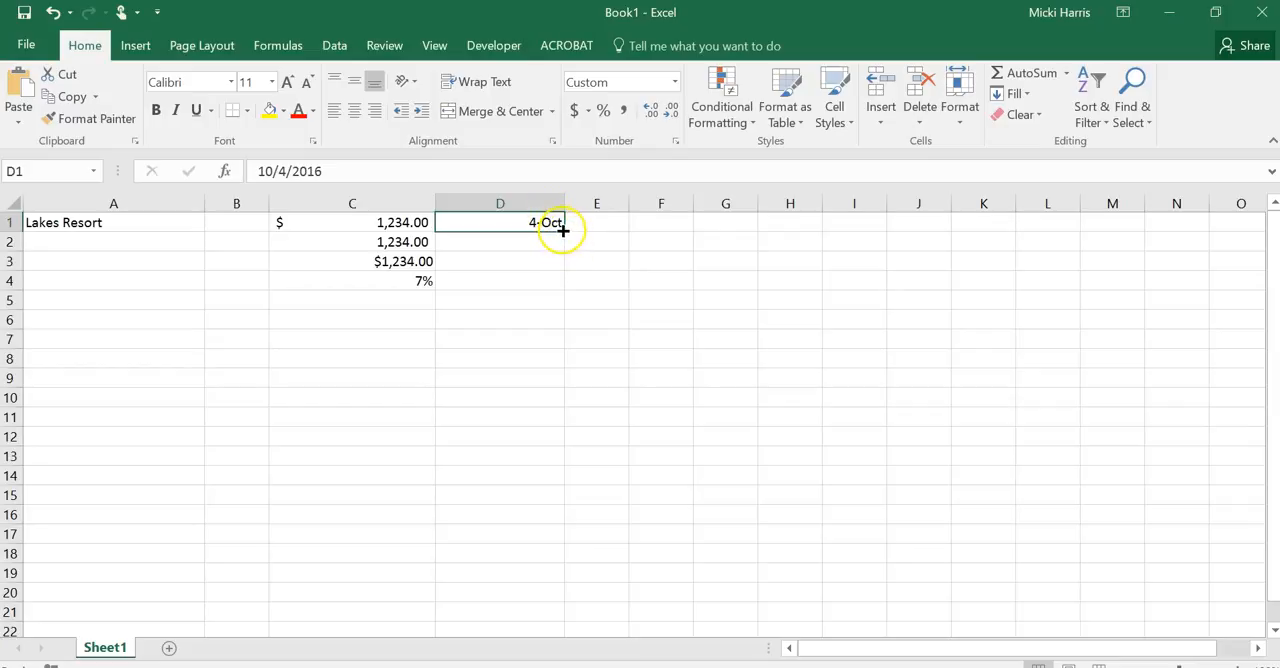
{"action": "left_click_drag", "start_coordinate": [566, 232], "coordinate": [572, 529]}
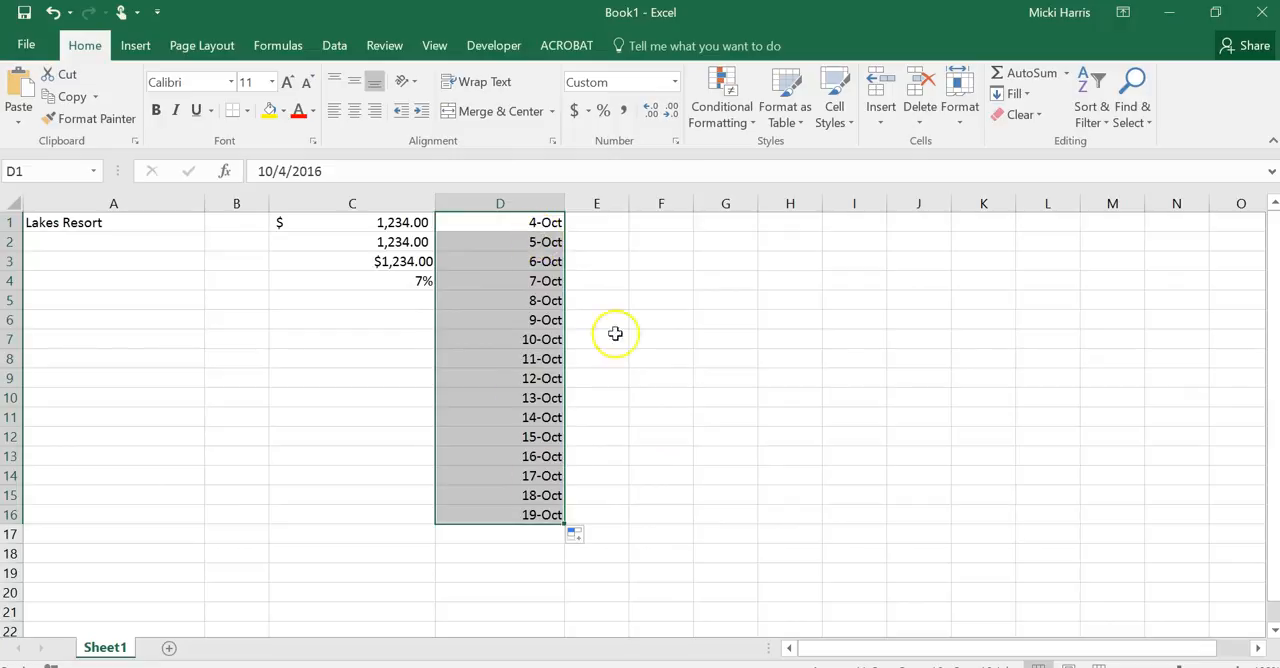
{"action": "left_click", "coordinate": [675, 82]}
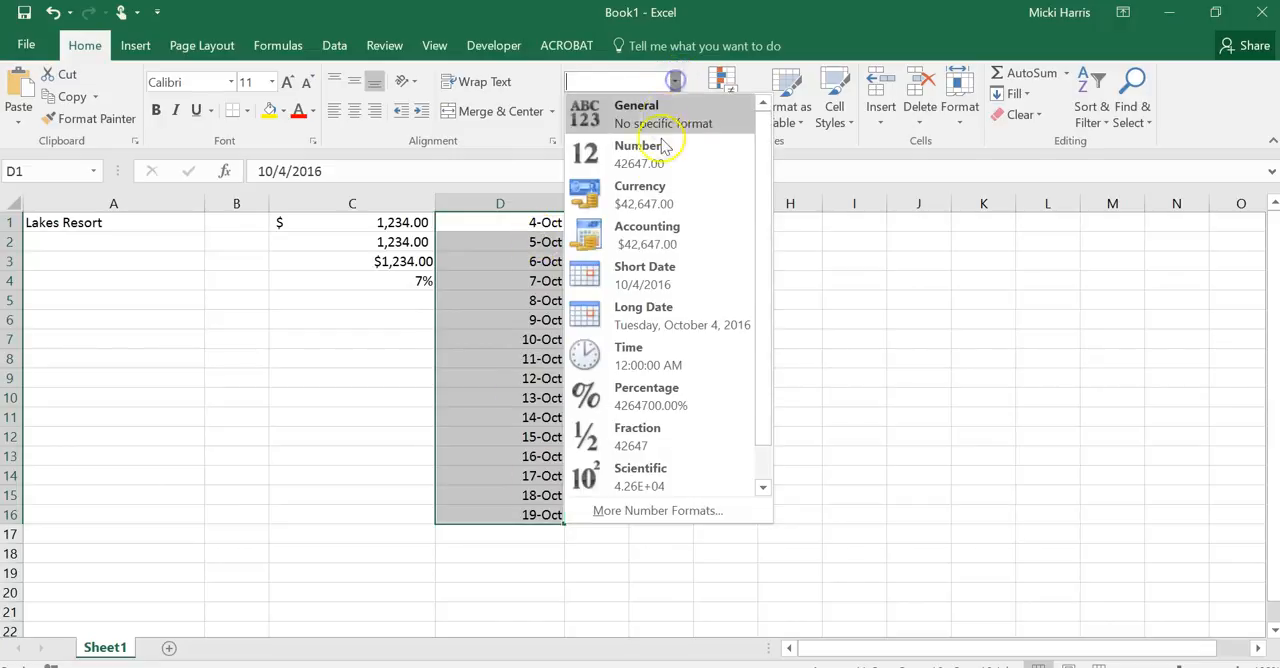
{"action": "left_click", "coordinate": [643, 280]}
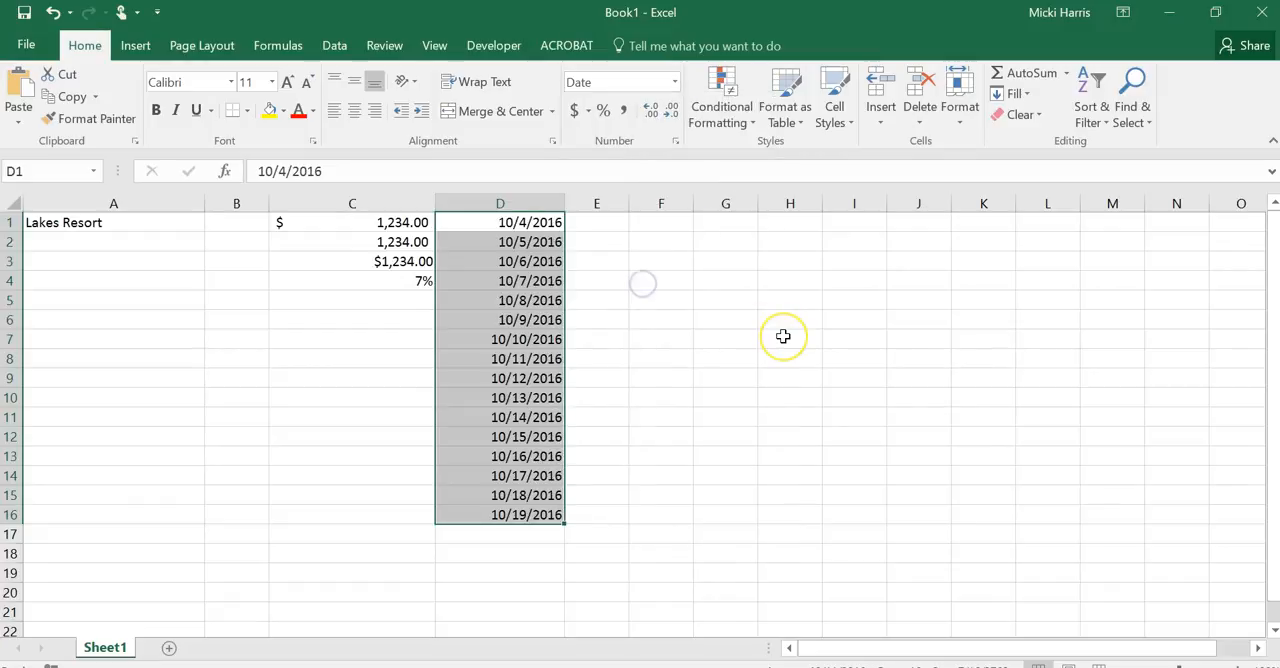
{"action": "left_click", "coordinate": [746, 361]}
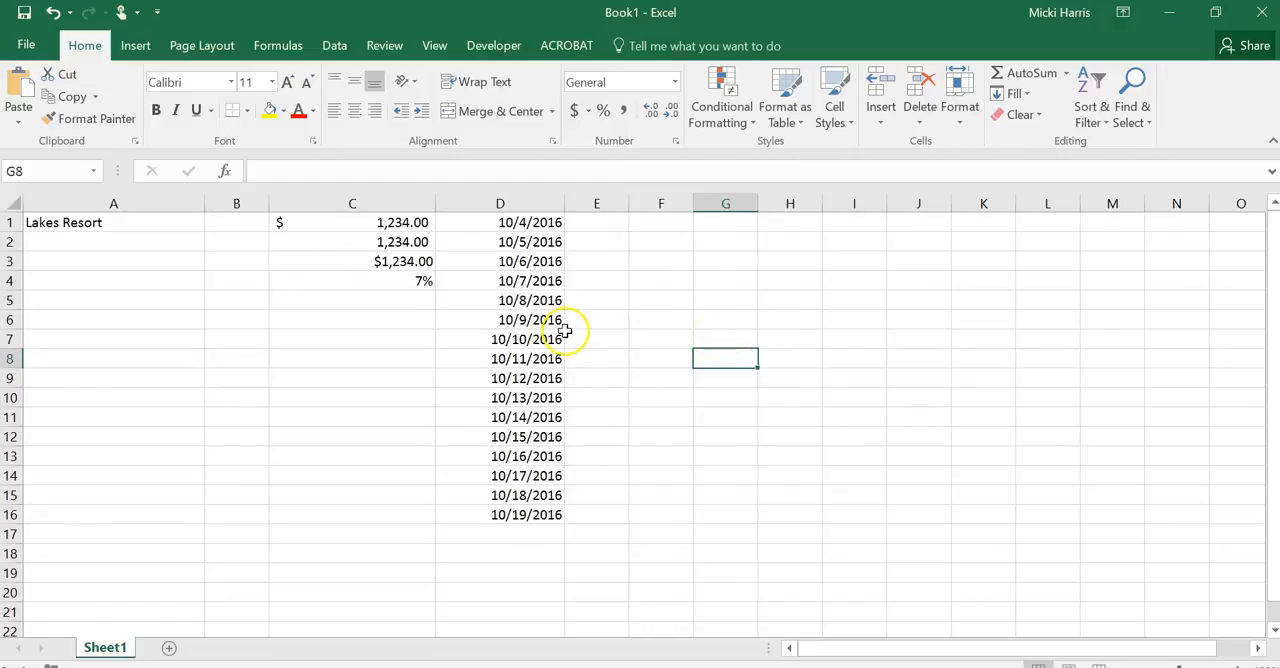
Format the whole of column D as Long Date and AutoFit its width to the dates
{"action": "left_click_drag", "start_coordinate": [469, 222], "coordinate": [516, 516]}
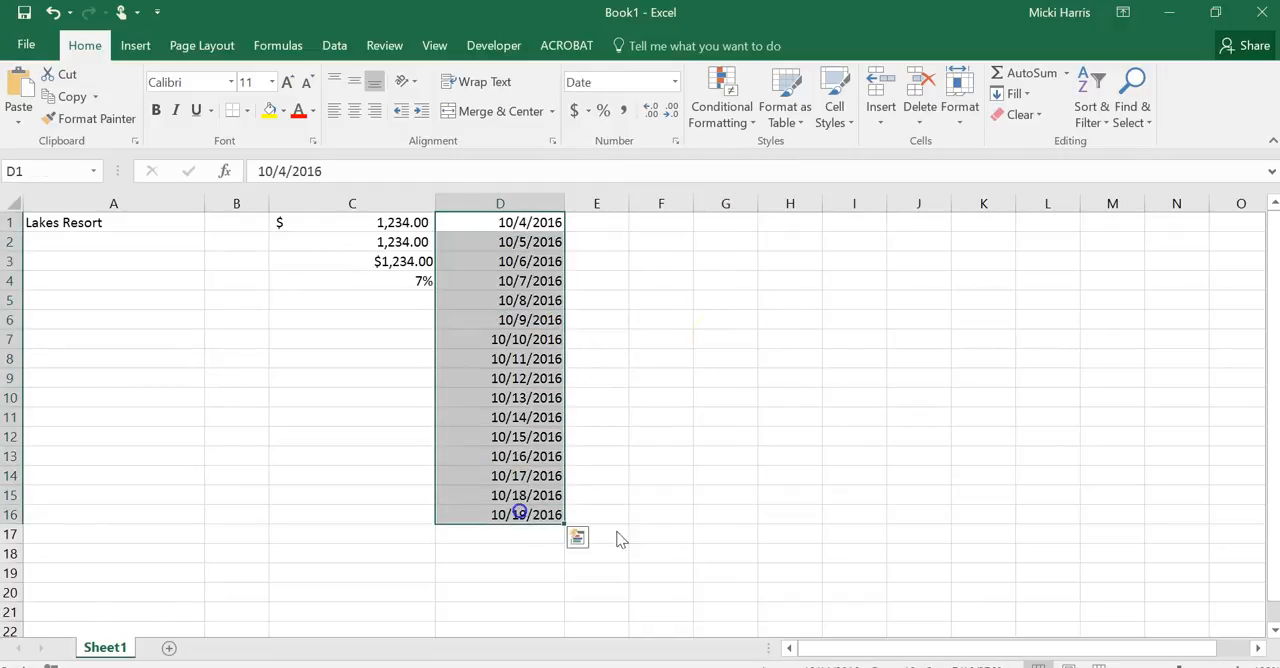
{"action": "left_click", "coordinate": [766, 474]}
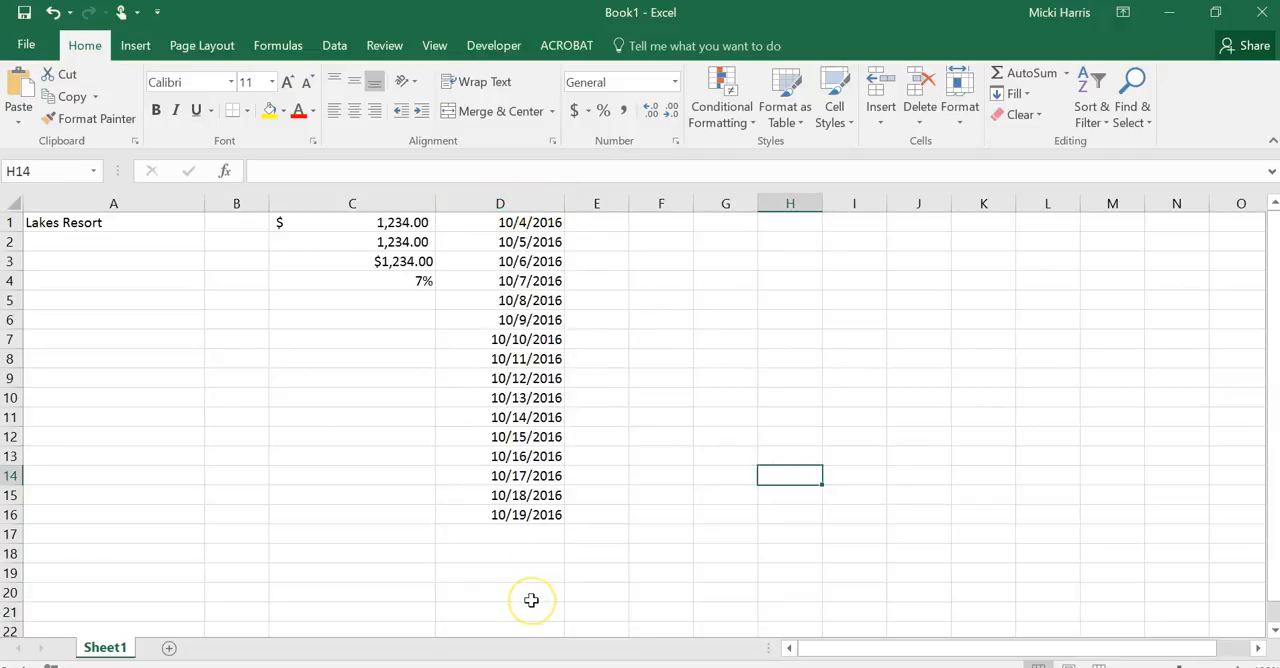
{"action": "left_click", "coordinate": [486, 203]}
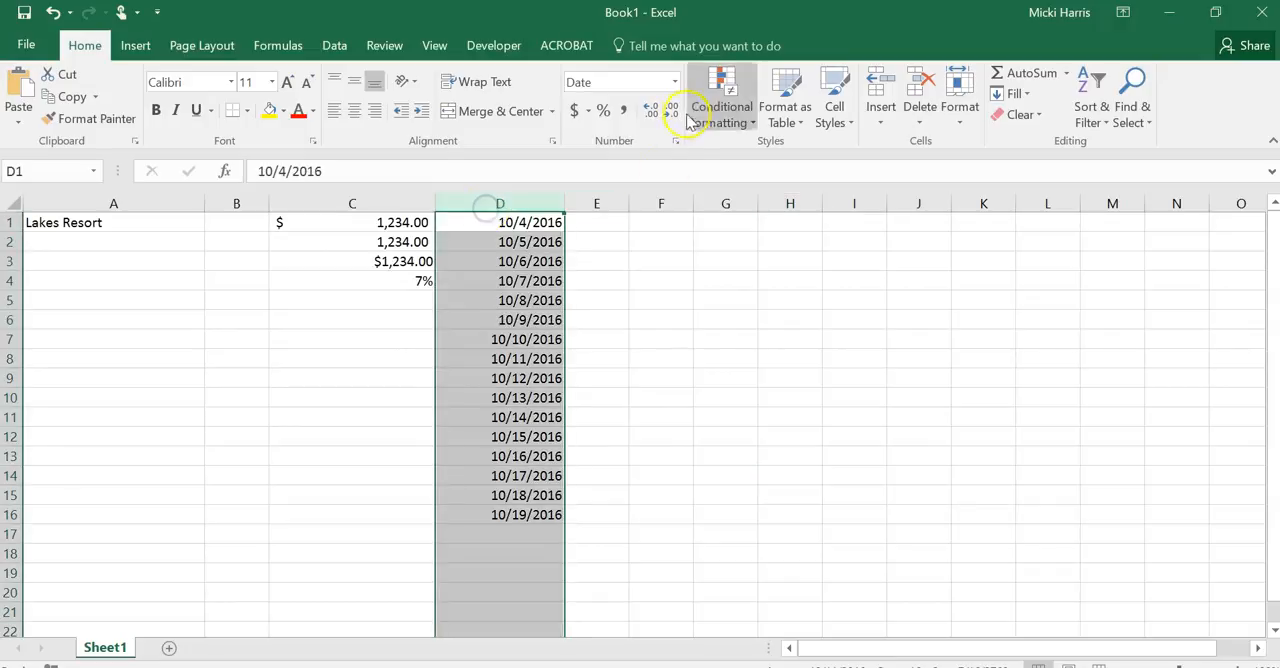
{"action": "left_click", "coordinate": [675, 82]}
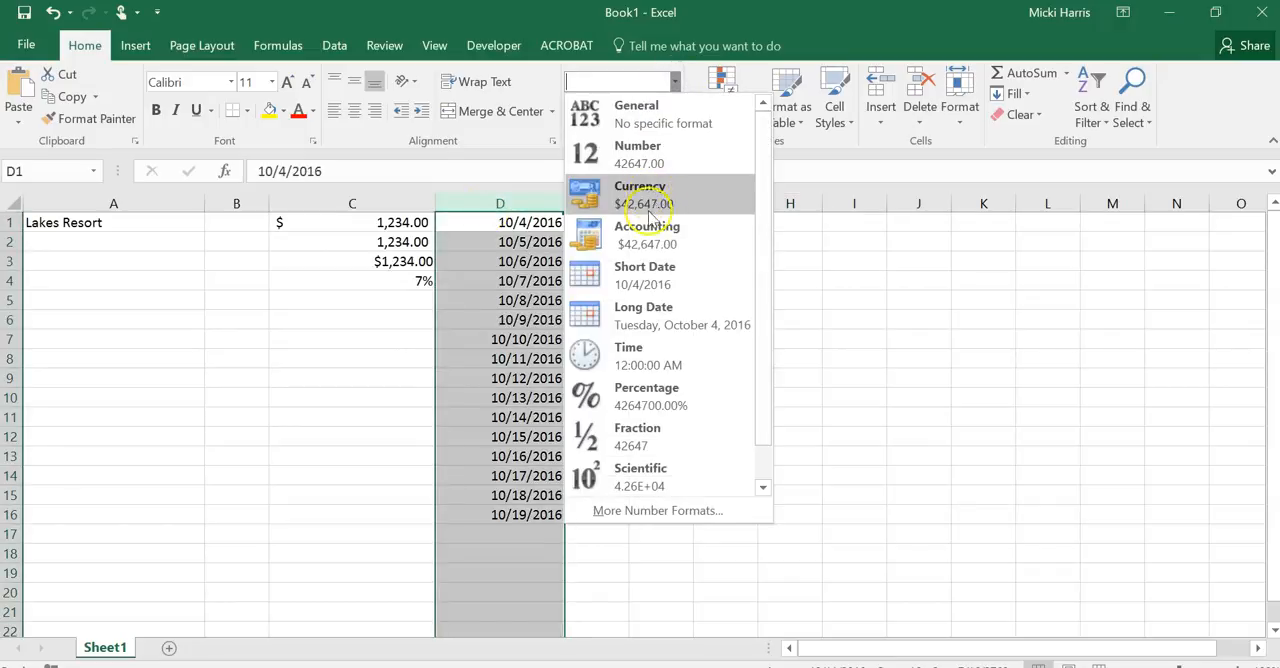
{"action": "left_click", "coordinate": [650, 328]}
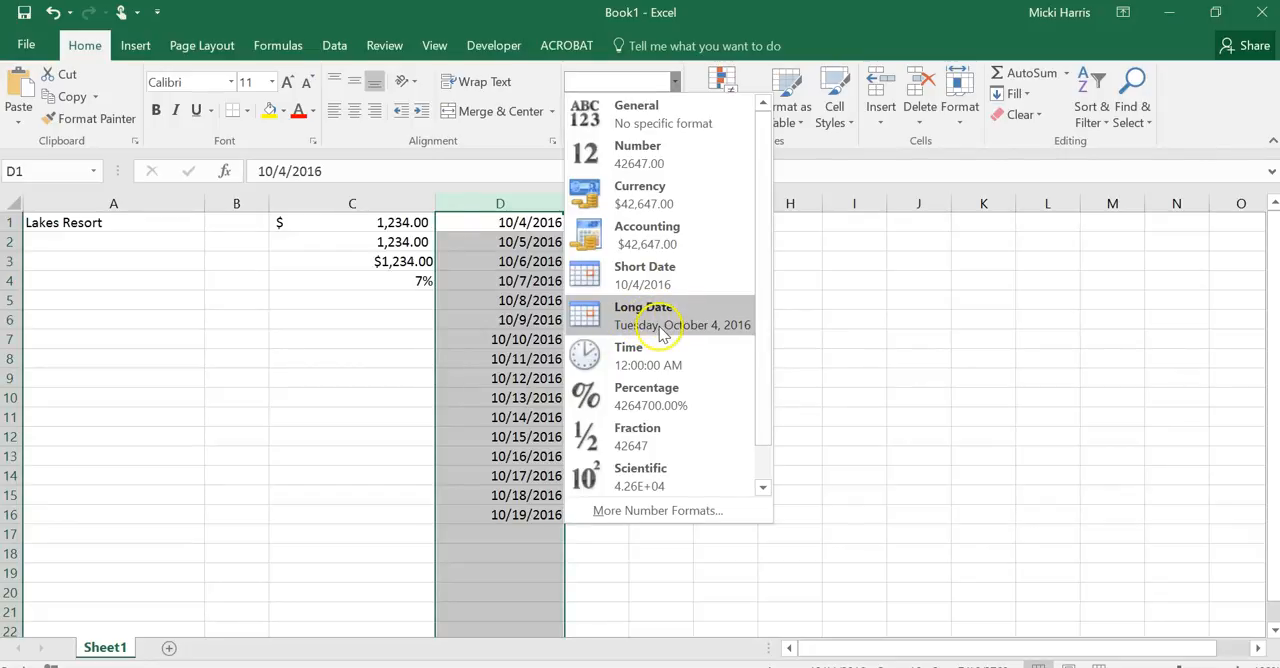
{"action": "left_click", "coordinate": [662, 325]}
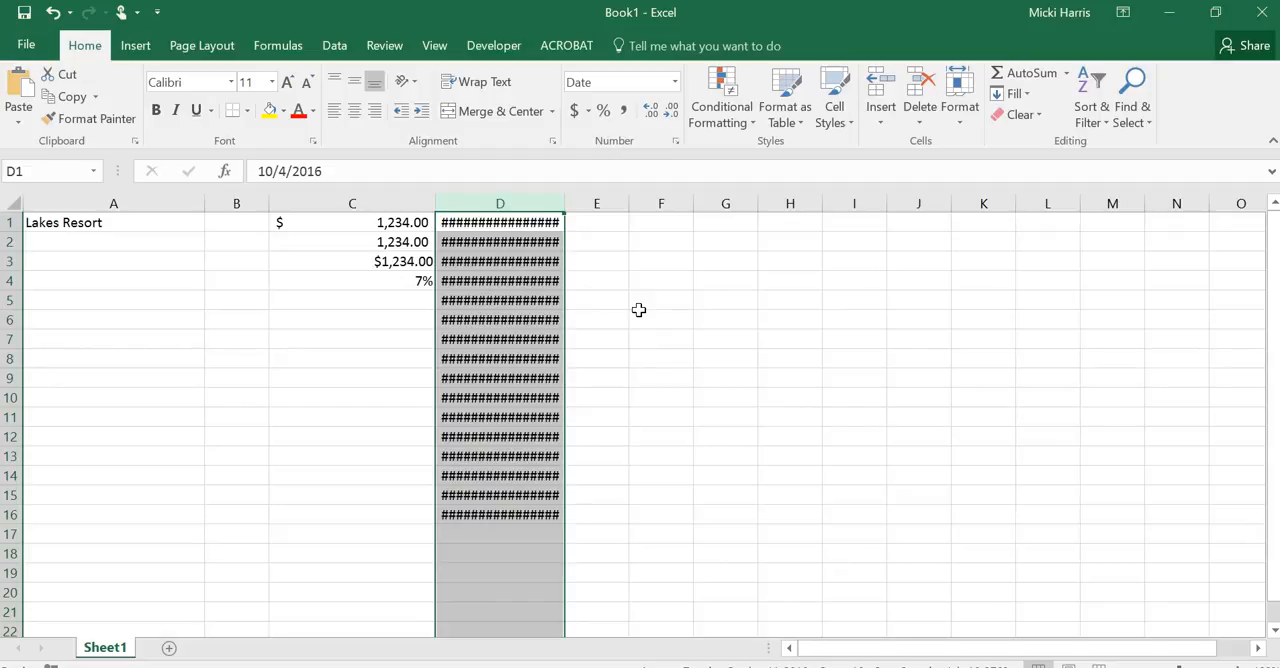
{"action": "double_click", "coordinate": [566, 202]}
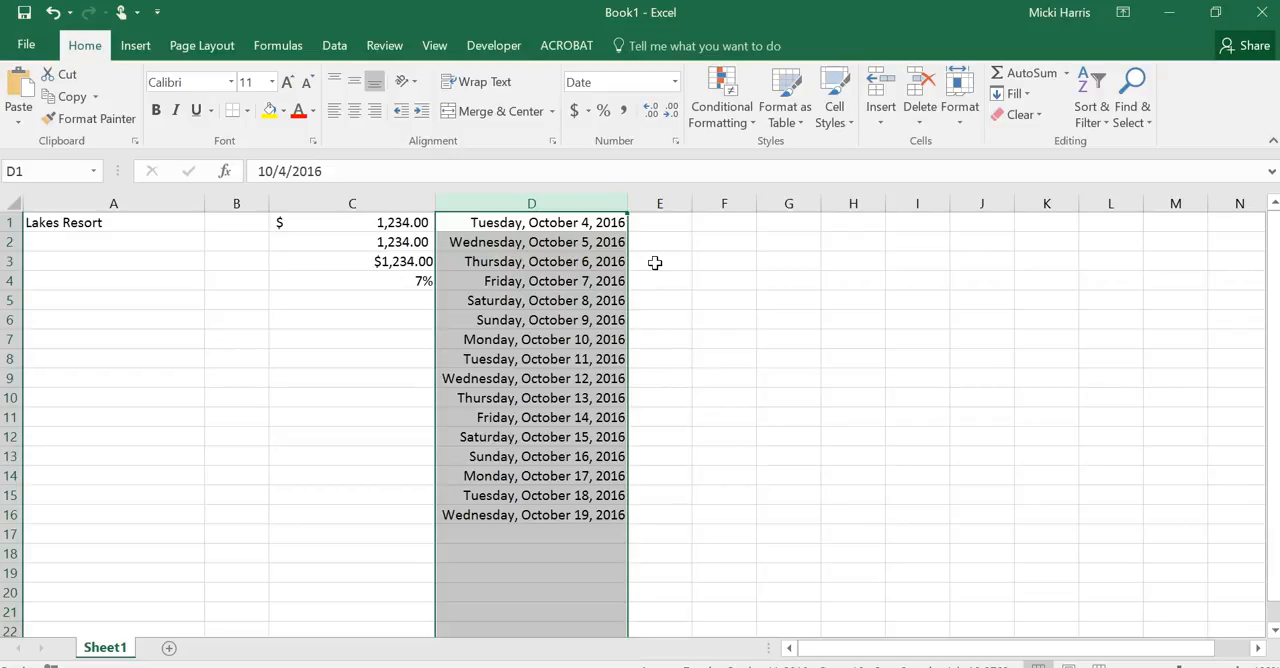
{"action": "left_click", "coordinate": [768, 355]}
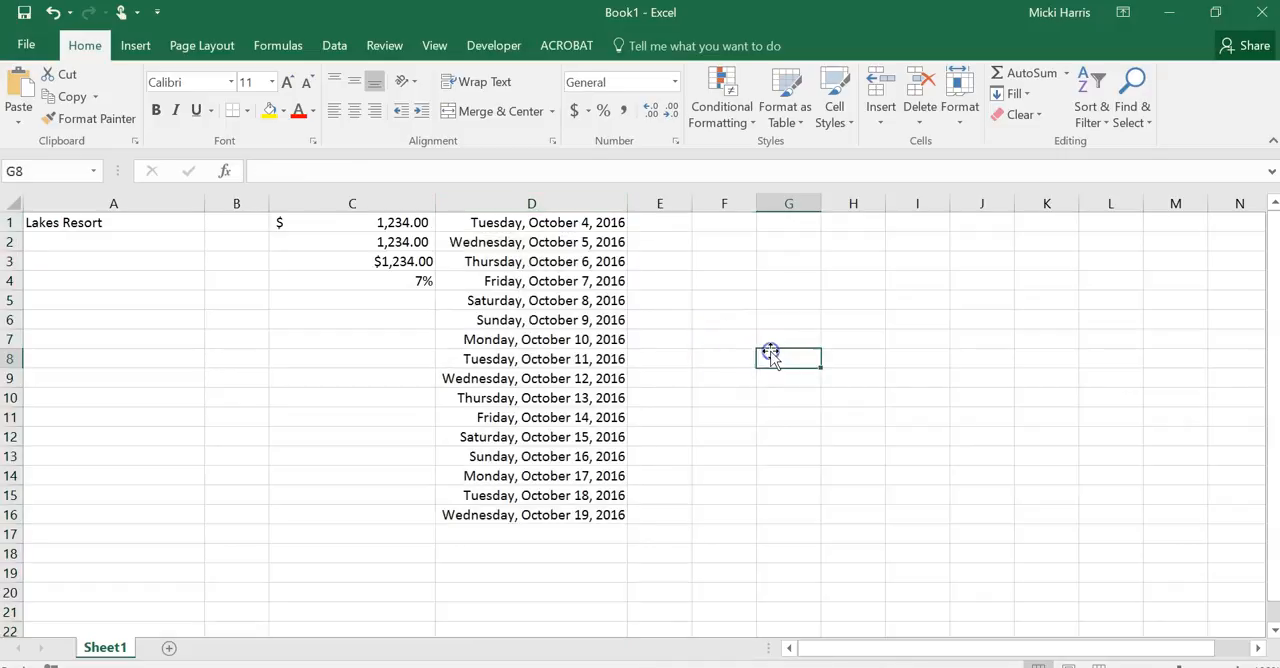
Practise selecting the whole of column D, the single cell C8 and the whole of row 1
{"action": "left_click", "coordinate": [503, 201]}
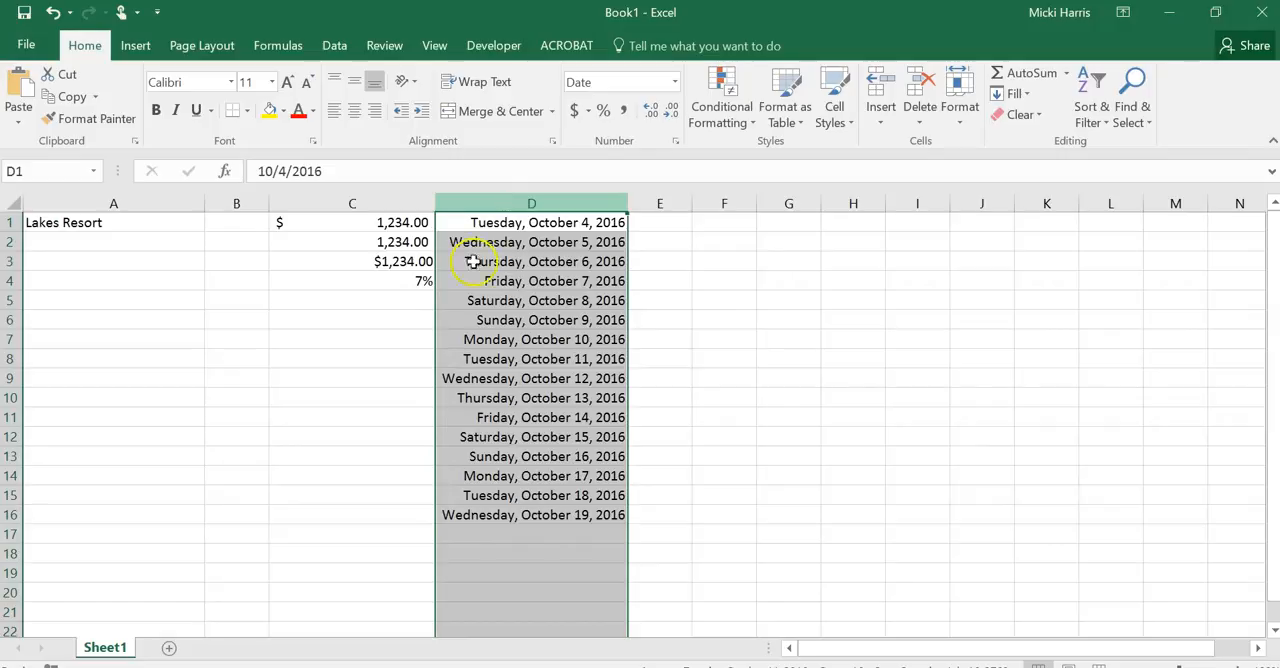
{"action": "left_click", "coordinate": [354, 358]}
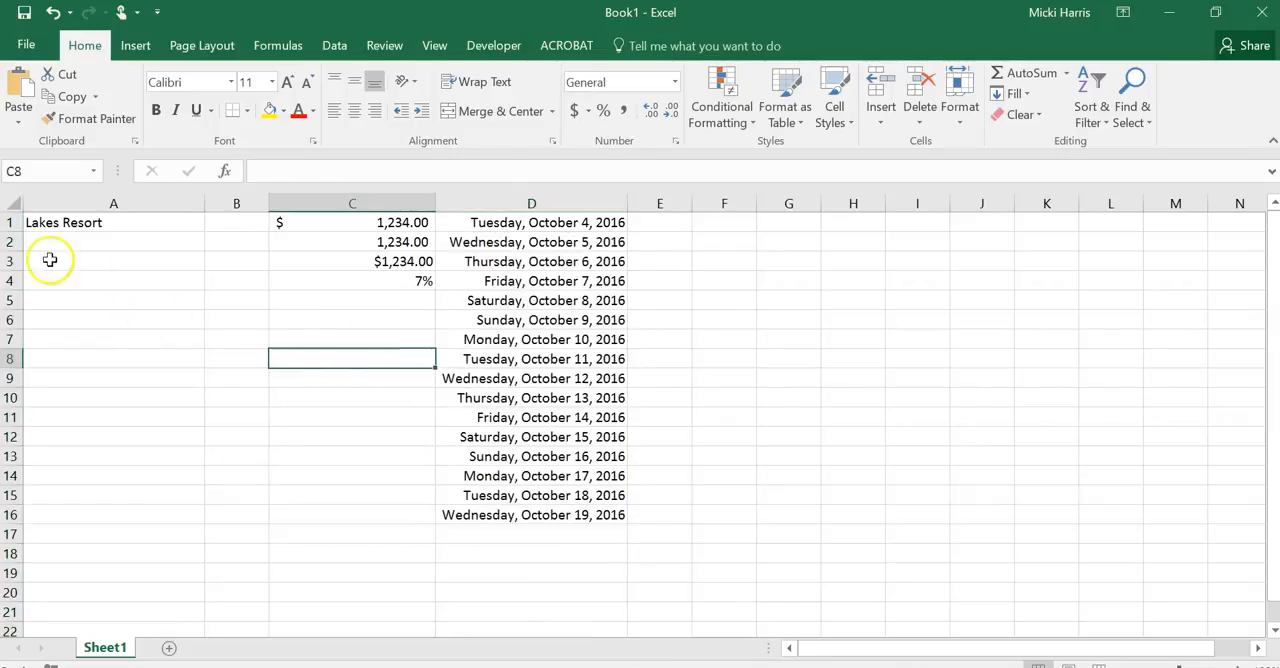
{"action": "left_click", "coordinate": [14, 222]}
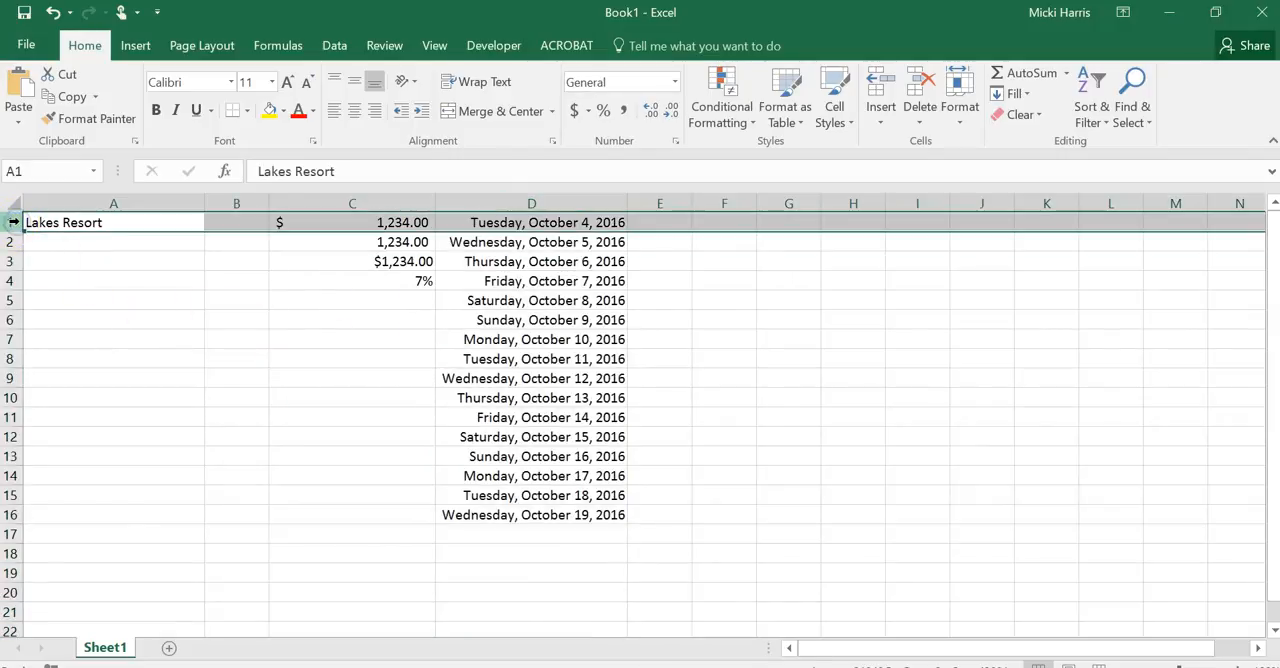
Practise selecting single cells one after another: C6, B10, A4 and B4
{"action": "left_click", "coordinate": [320, 317]}
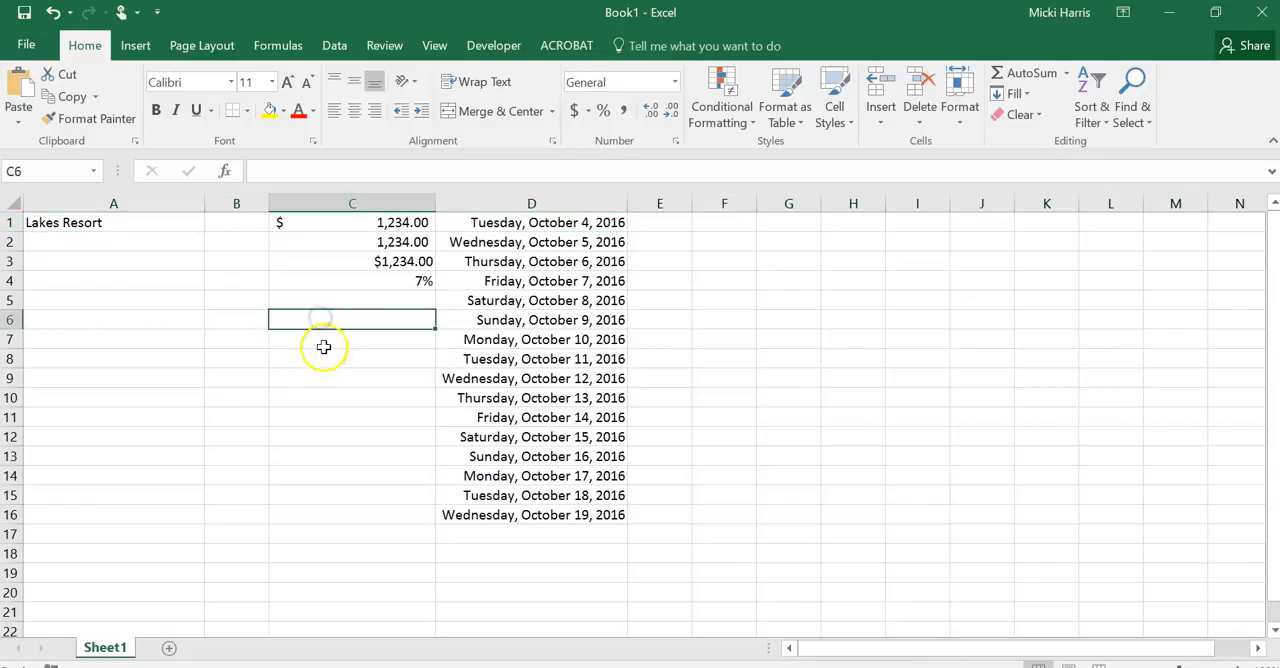
{"action": "left_click", "coordinate": [258, 396]}
{"action": "left_click", "coordinate": [170, 282]}
{"action": "left_click", "coordinate": [257, 281]}
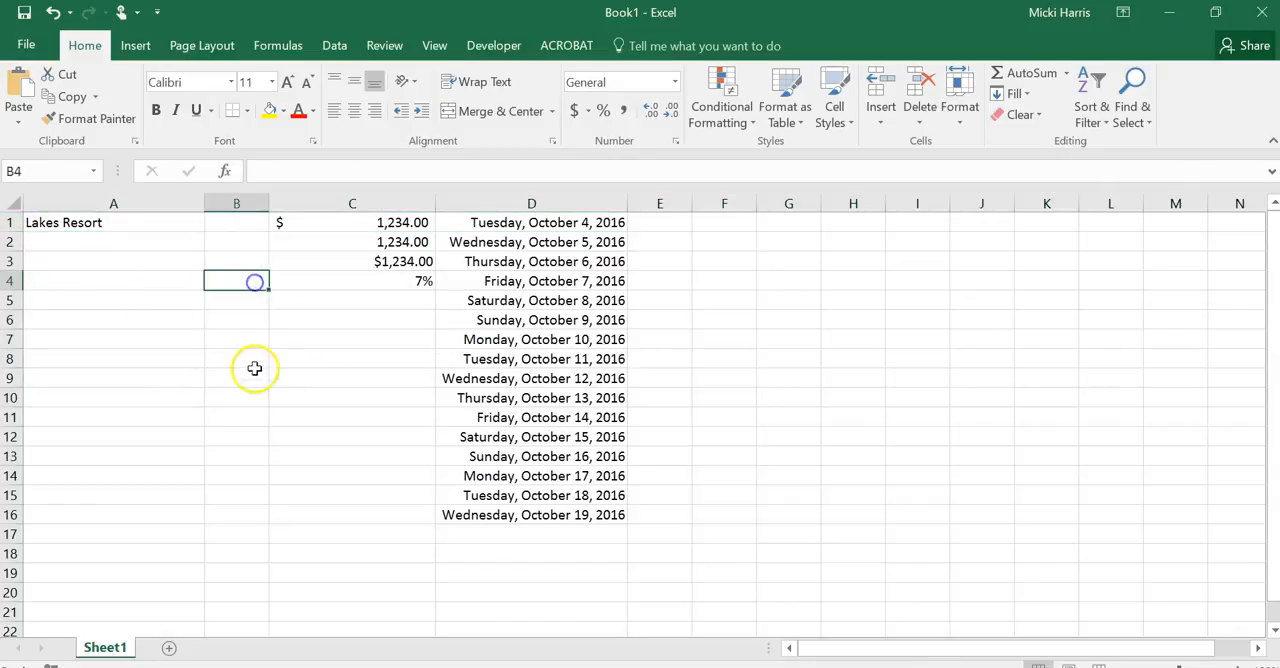
Practise selecting the cell range C1:D16, the whole of column D and the whole of row 4
{"action": "left_click_drag", "start_coordinate": [357, 228], "coordinate": [580, 505]}
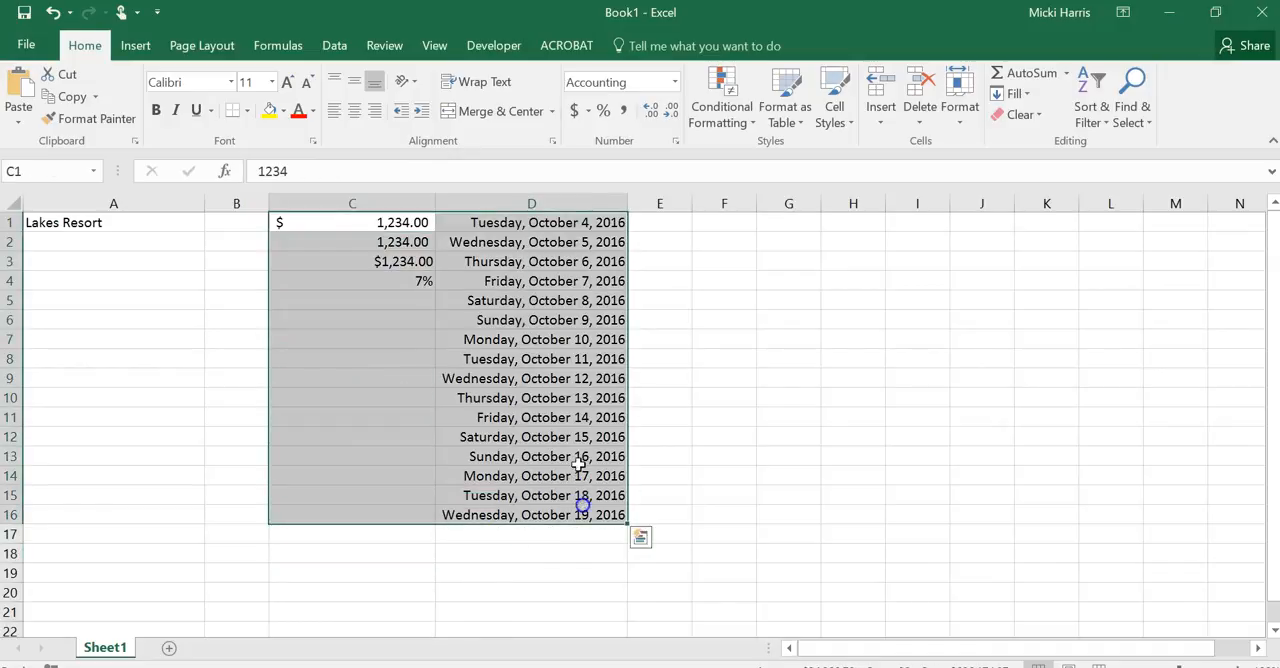
{"action": "left_click", "coordinate": [571, 198]}
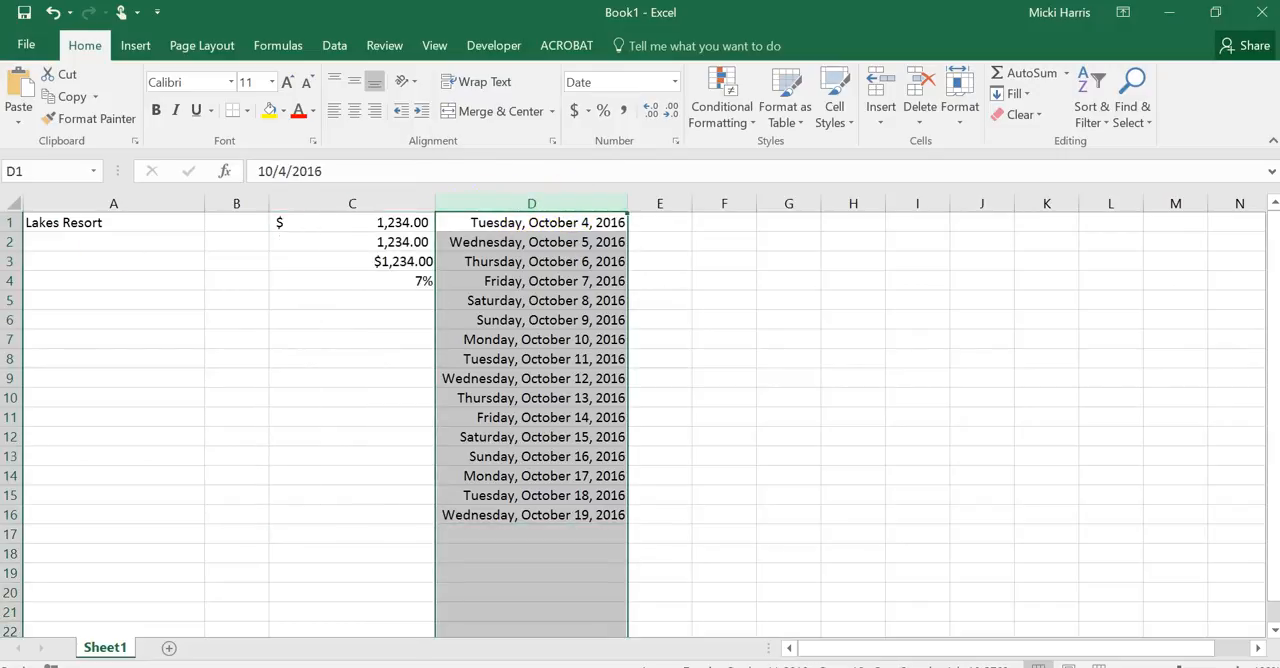
{"action": "left_click", "coordinate": [13, 281]}
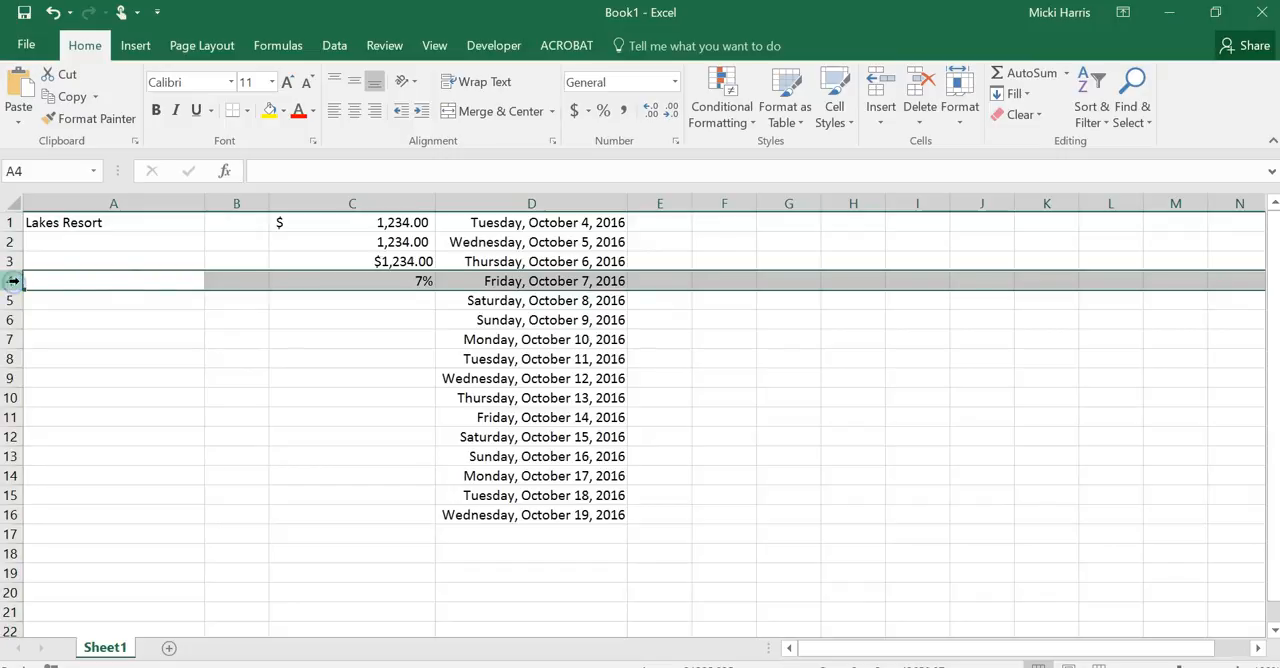